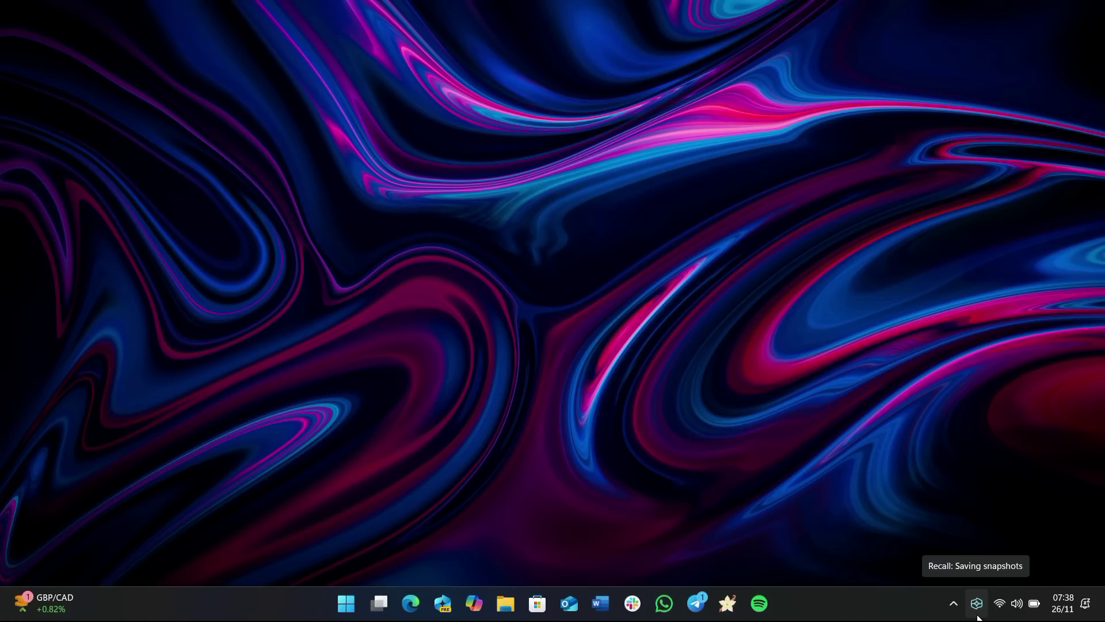
Glance at Recall's snapshot status panel from the taskbar, then dismiss it.
click(977, 615)
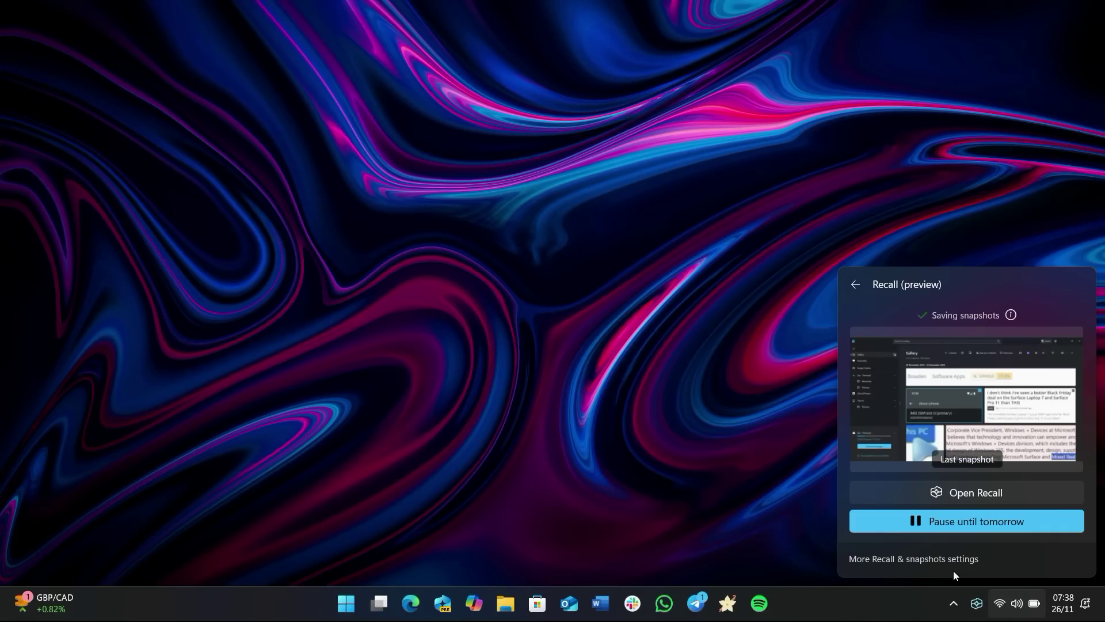
click(886, 595)
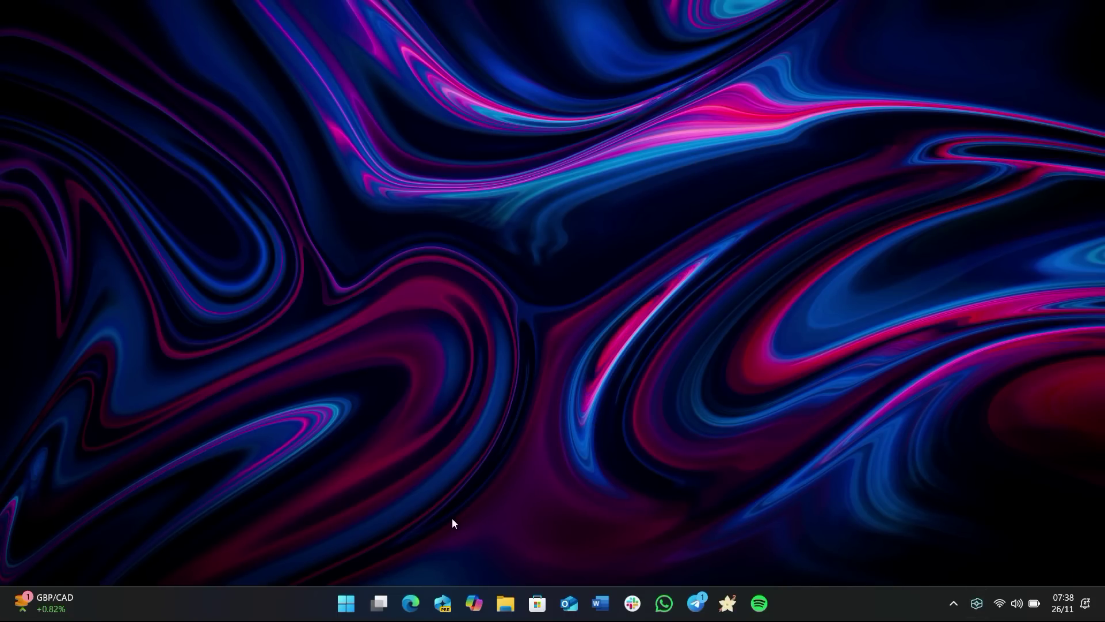
click(442, 604)
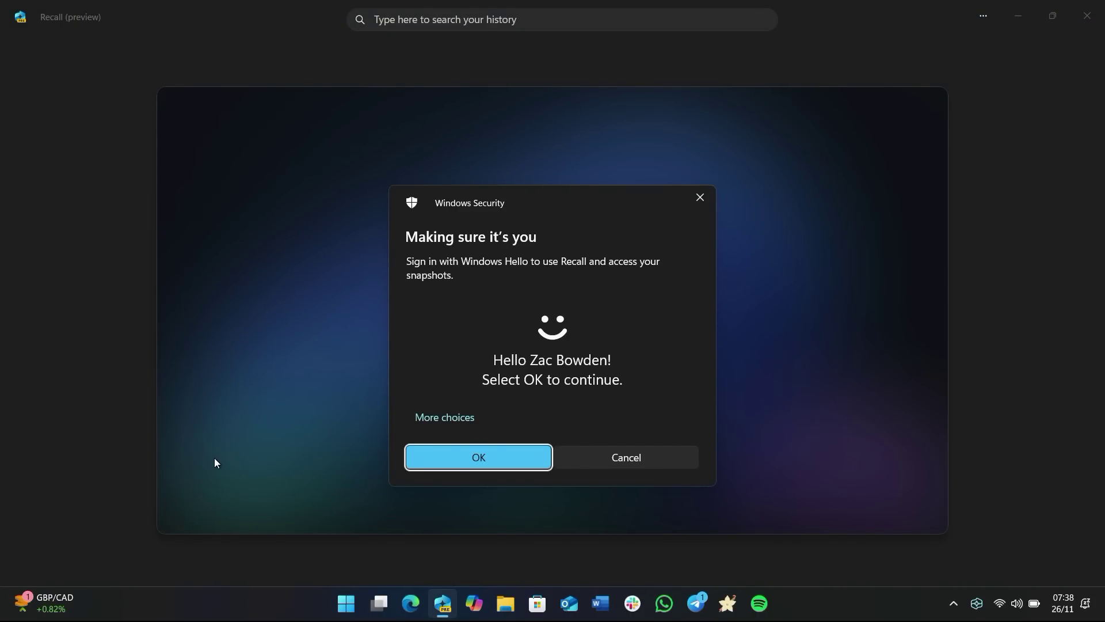
click(476, 460)
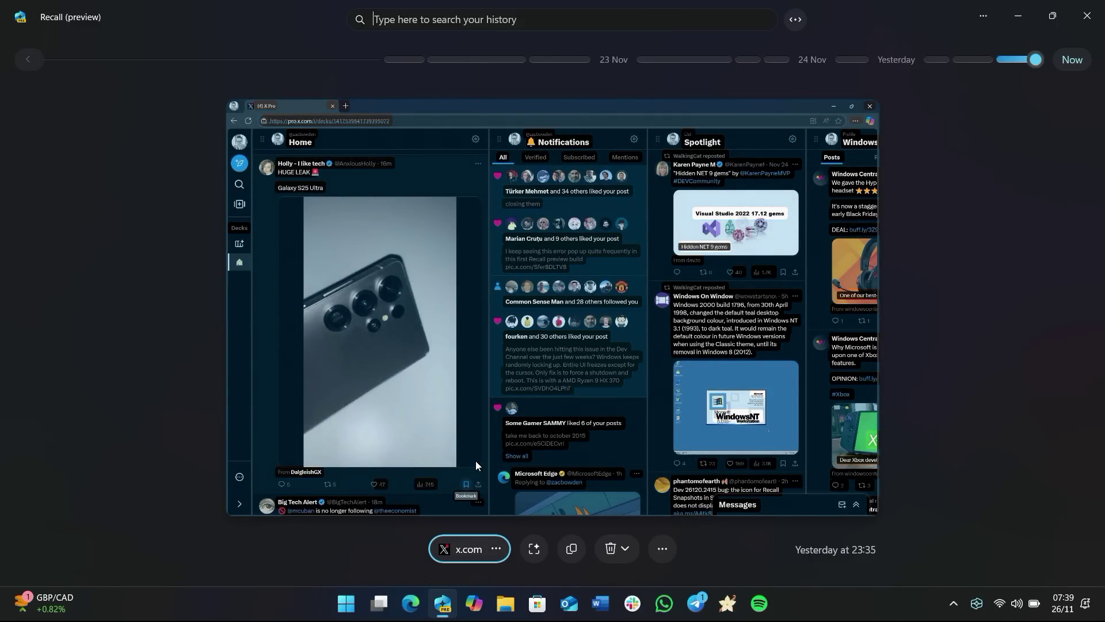
click(1086, 15)
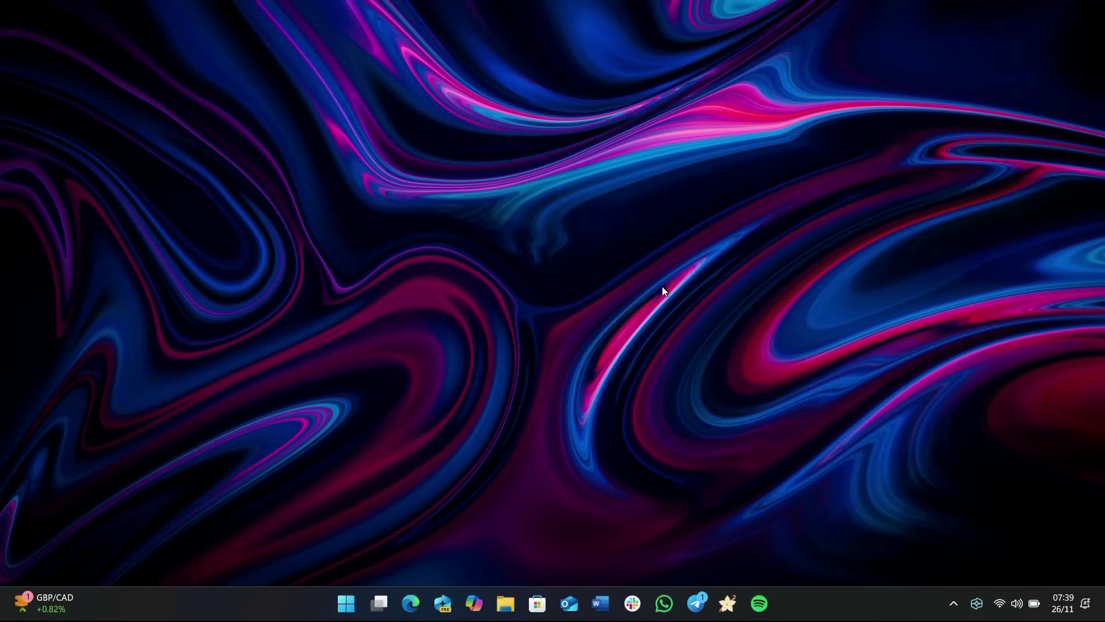
click(451, 590)
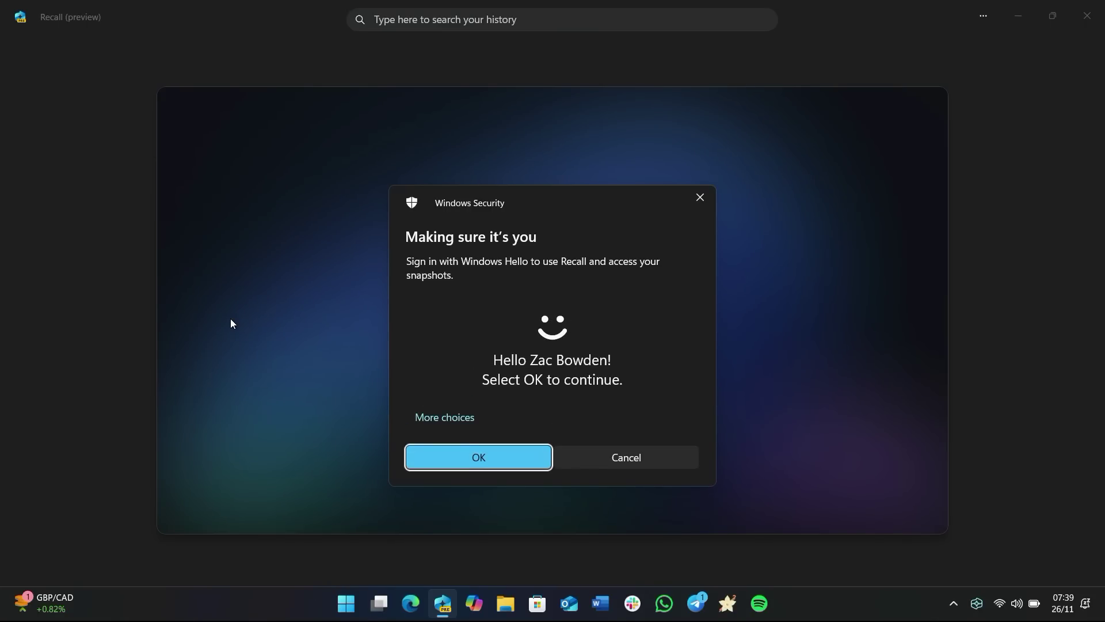
click(480, 460)
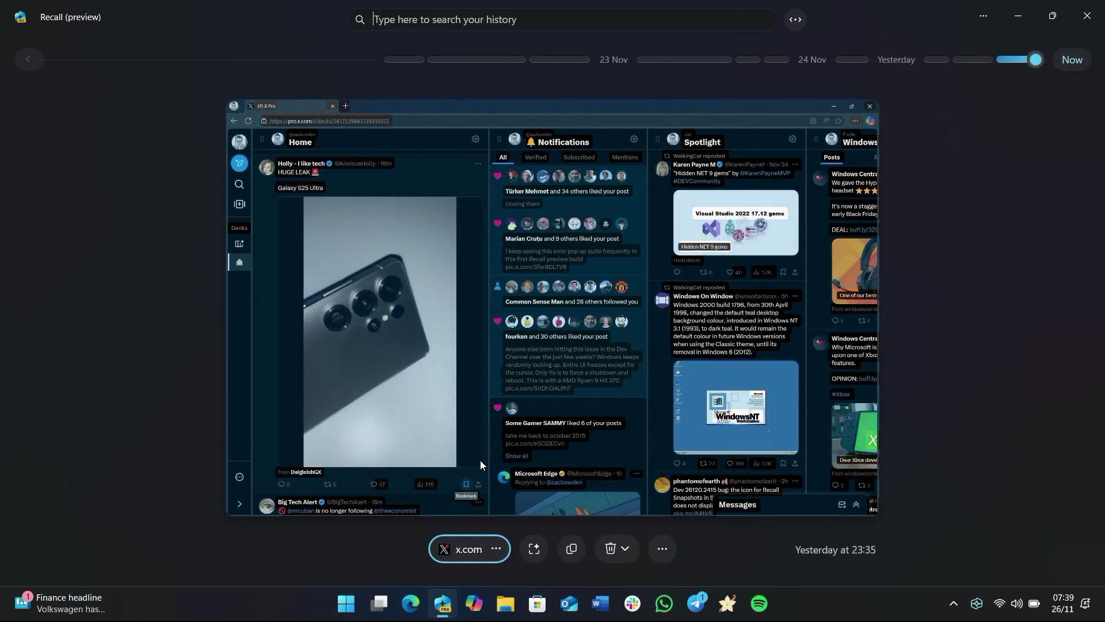
click(1084, 27)
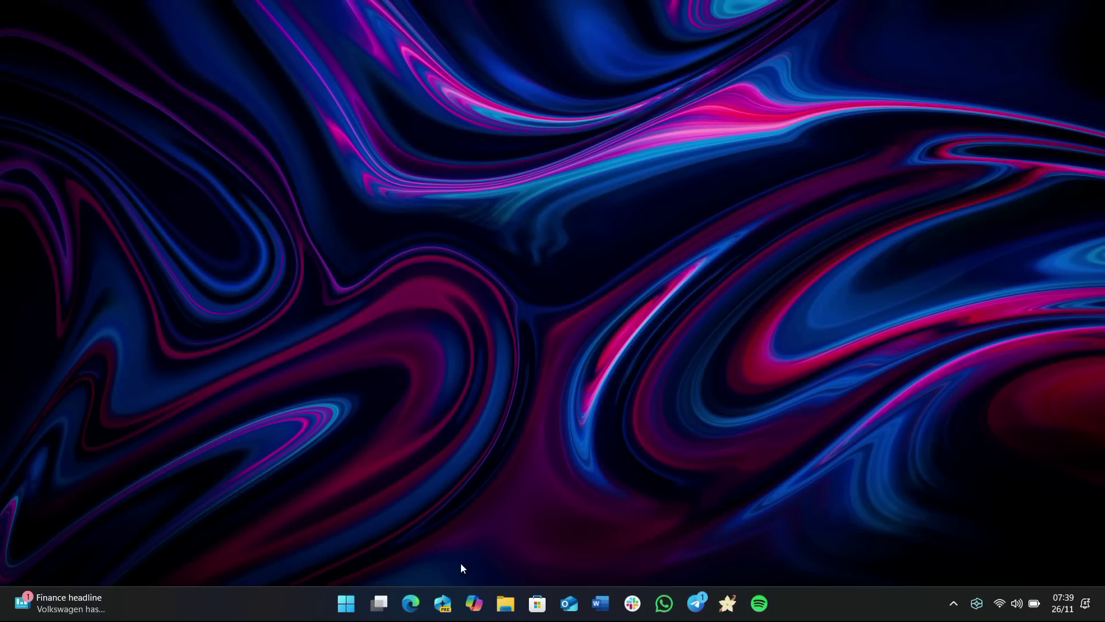
click(440, 614)
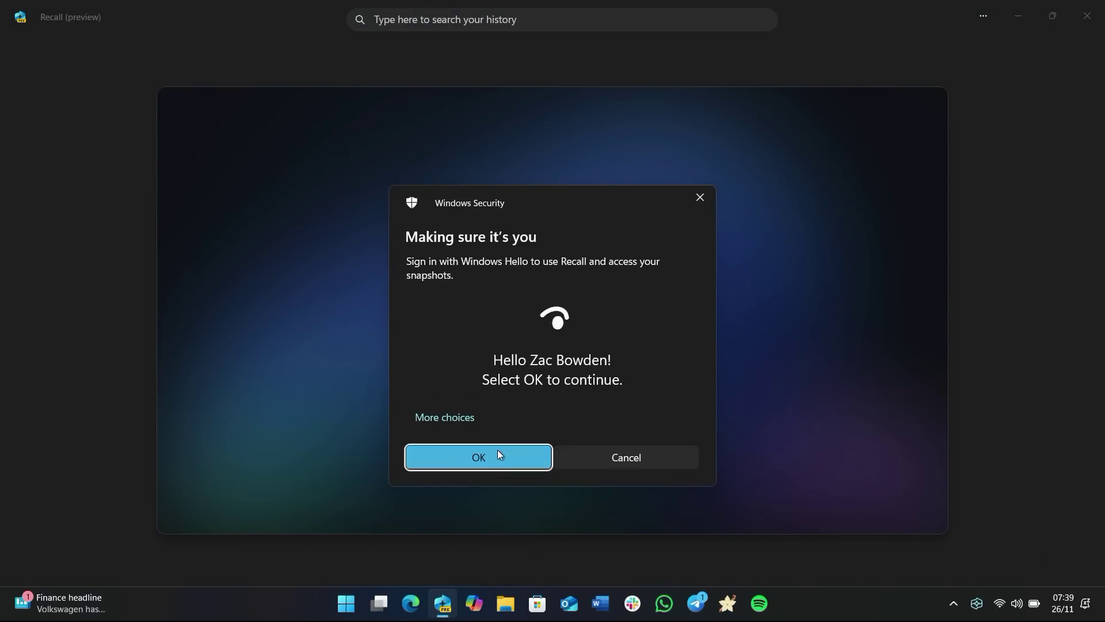
Confirm identity with Windows Hello to unlock the timeline at yesterday's 23:35 x.com snapshot.
click(492, 459)
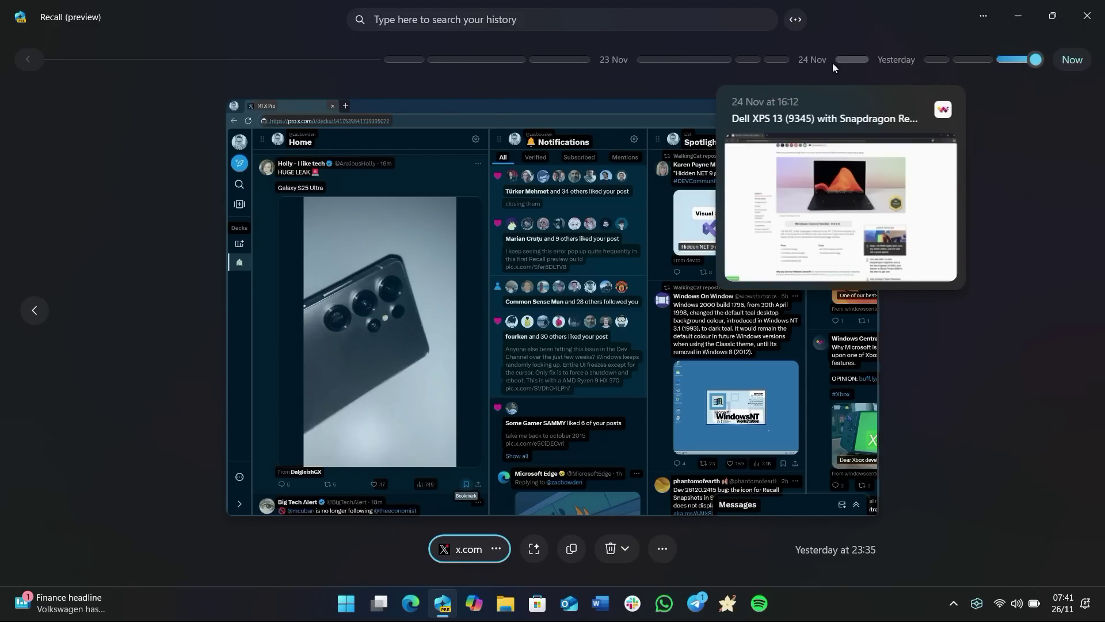
Browse 23 Nov past the X Pro and Discord snapshots to the 12:15 Display settings snapshot.
click(675, 60)
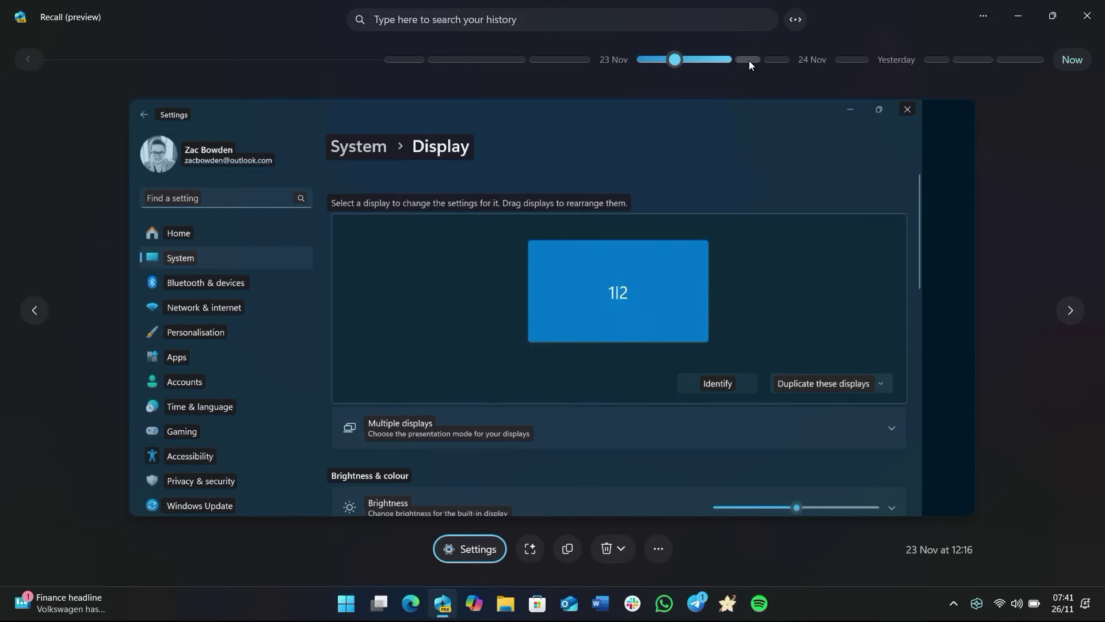
click(748, 61)
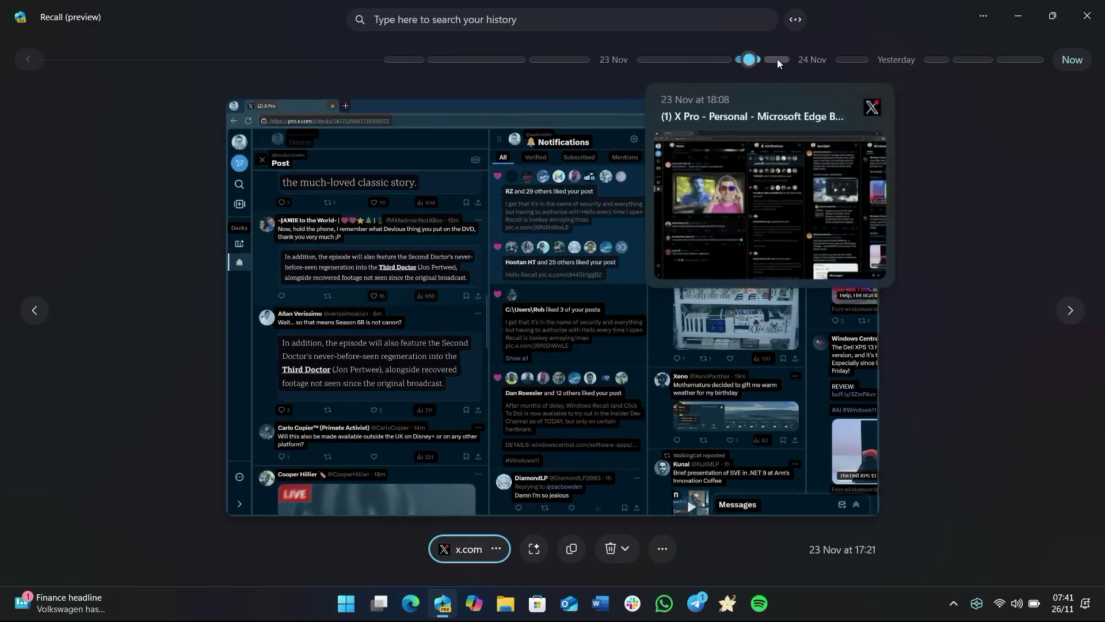
click(778, 60)
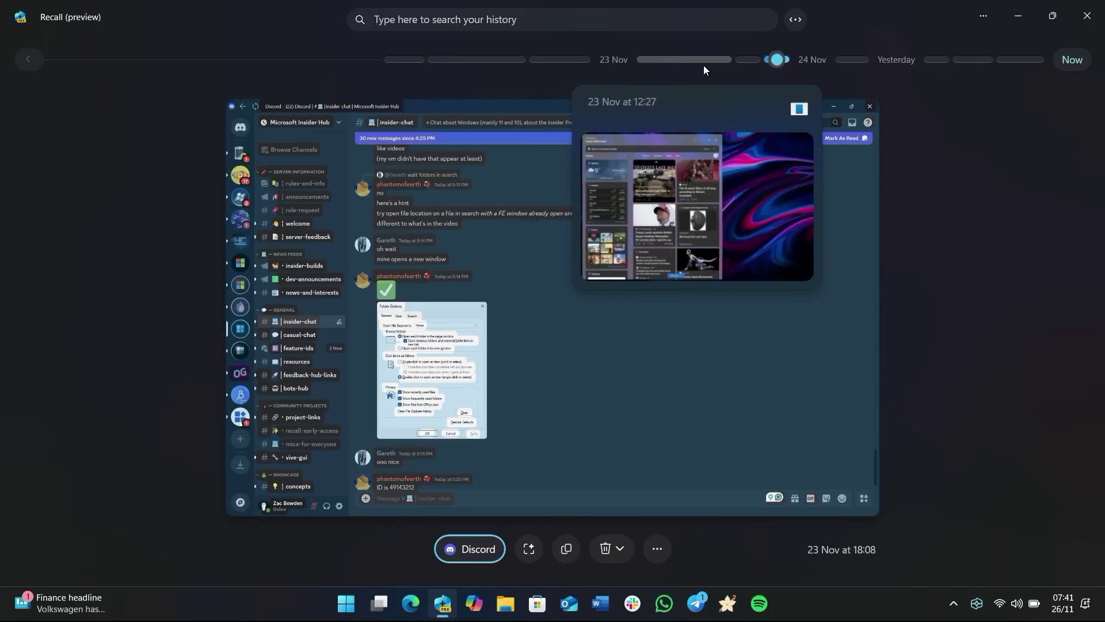
click(685, 61)
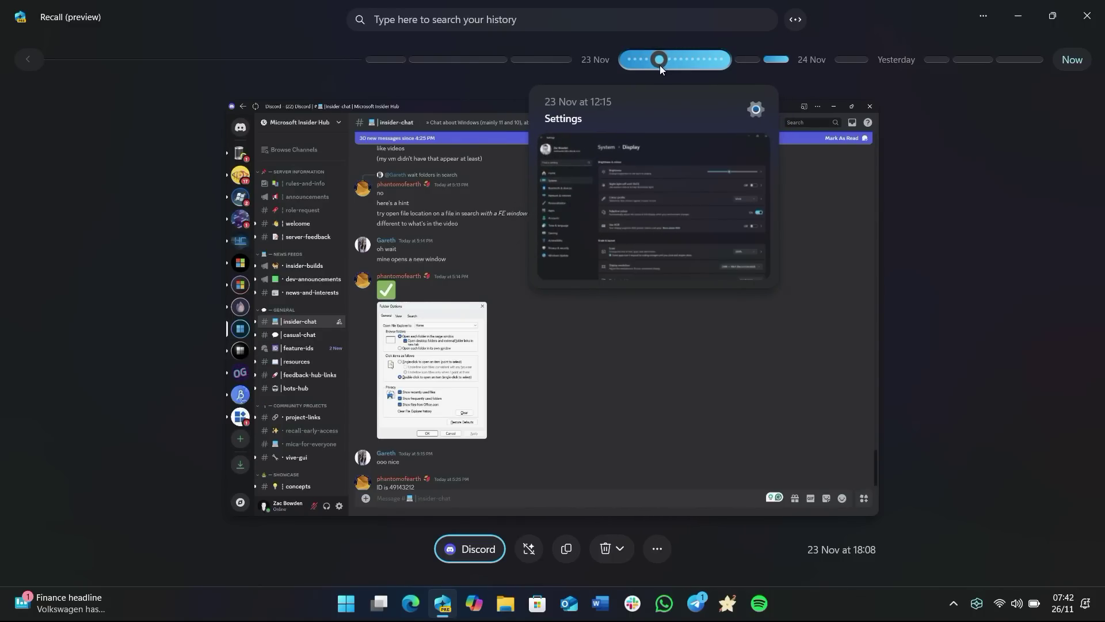
click(660, 65)
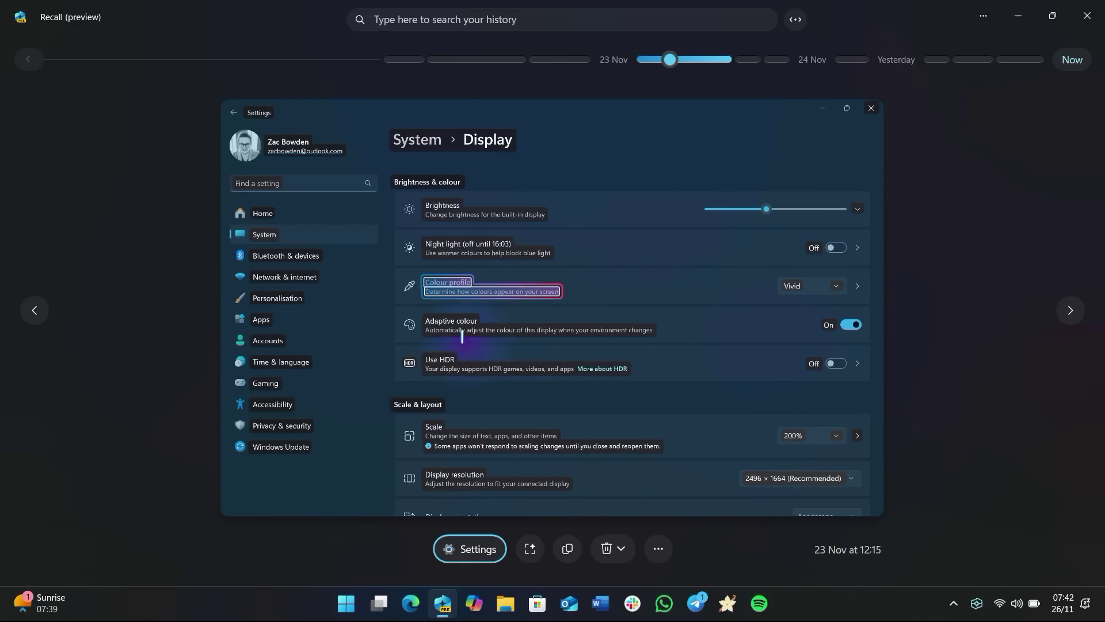
Copy the Colour profile text, then jump to the 24 Nov 16:20 windowscentral.com snapshot.
right_click(443, 282)
click(507, 307)
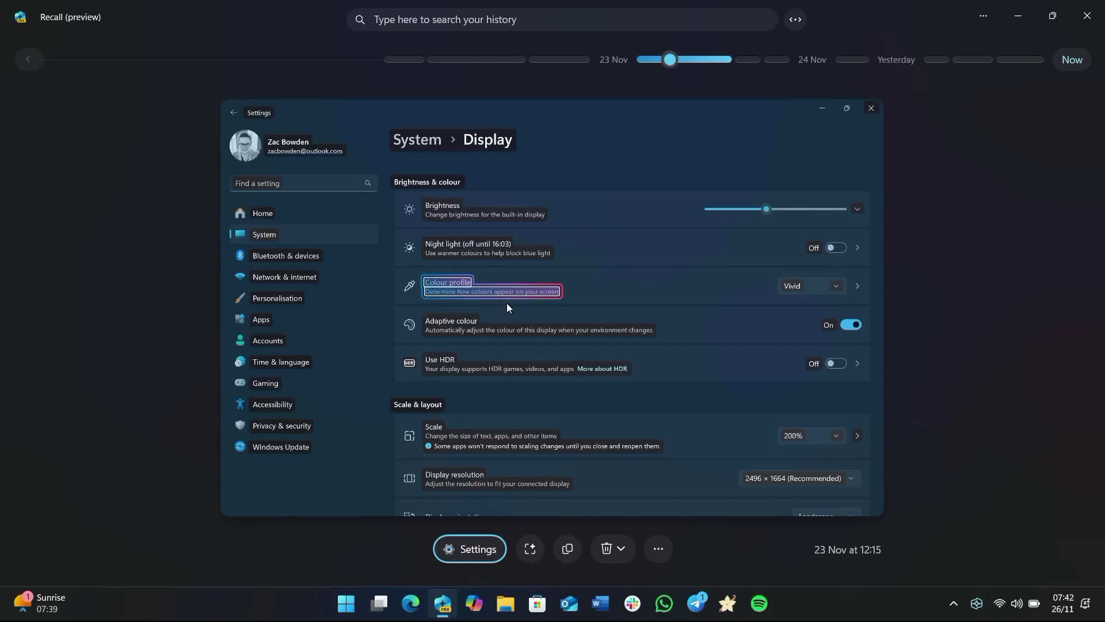
click(864, 64)
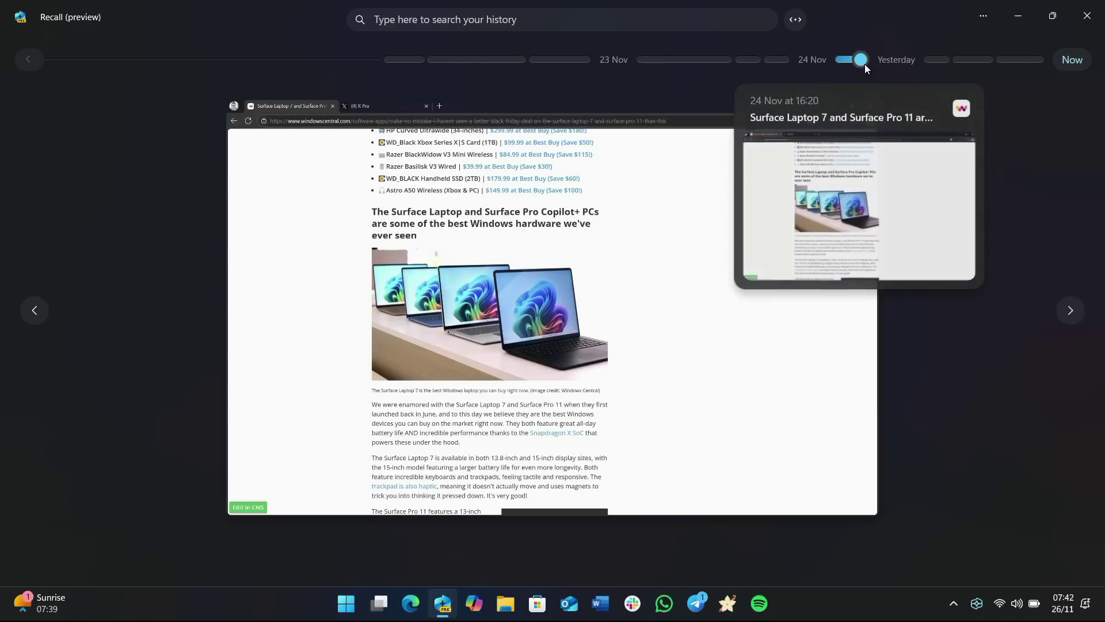
Bring up the image actions for the snapshot's Surface laptop photo.
right_click(460, 298)
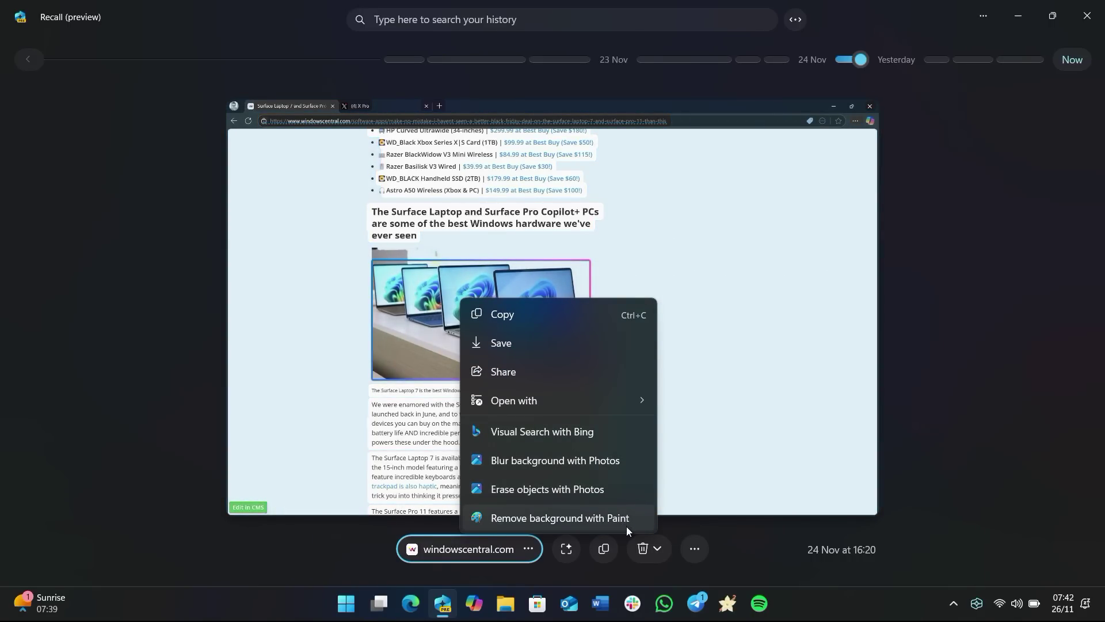
click(740, 421)
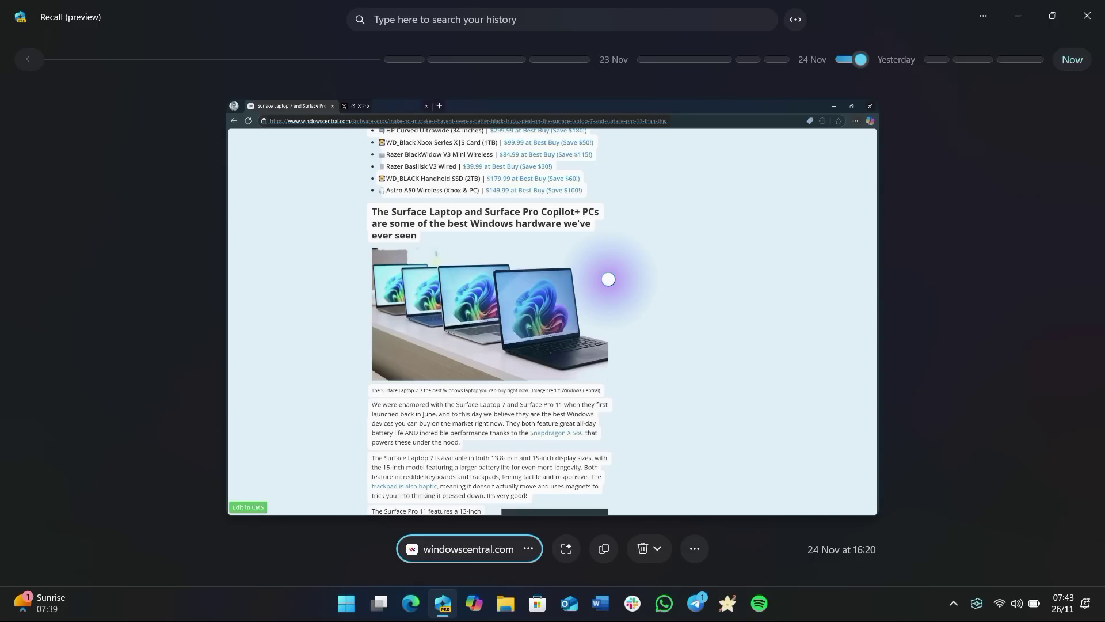
click(477, 298)
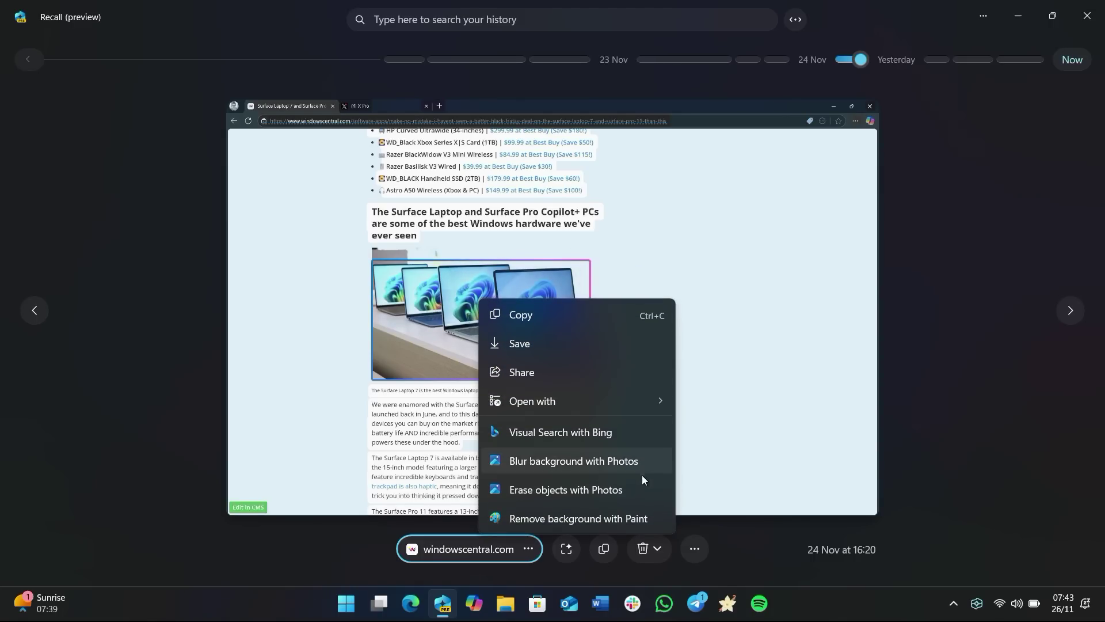
Remove the laptop photo's background with Paint, giving a transparent 835 × 459px image.
click(648, 520)
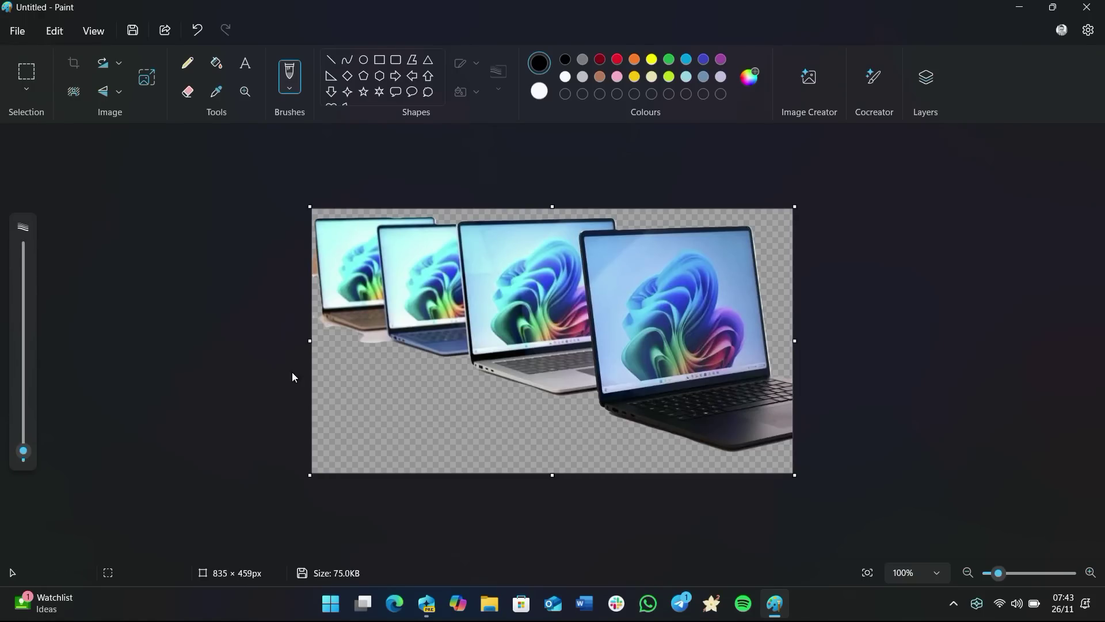
Close Paint without saving the cut-out and open the windowscentral.com page in Edge.
click(1087, 7)
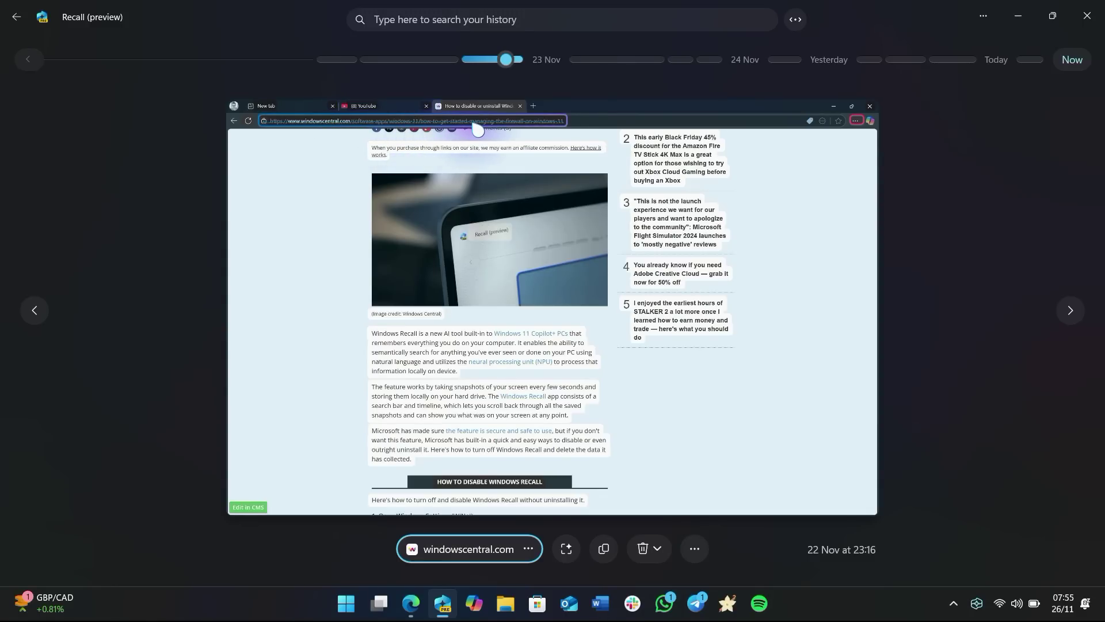
click(554, 128)
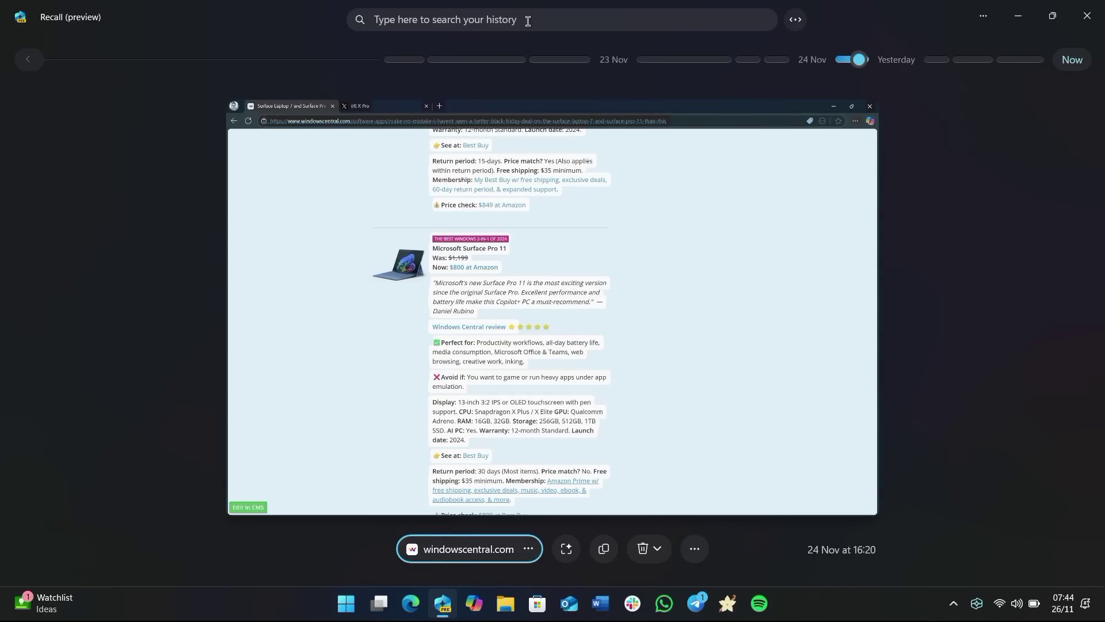
Search the snapshot history for 'watch'.
click(528, 21)
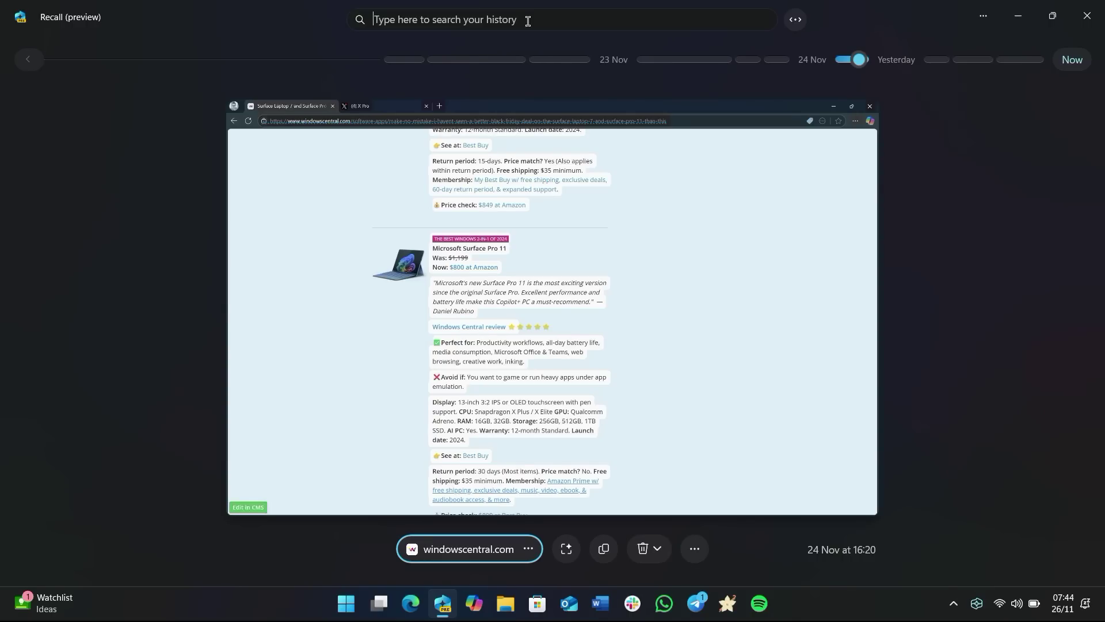
text(watch)
key(Return)
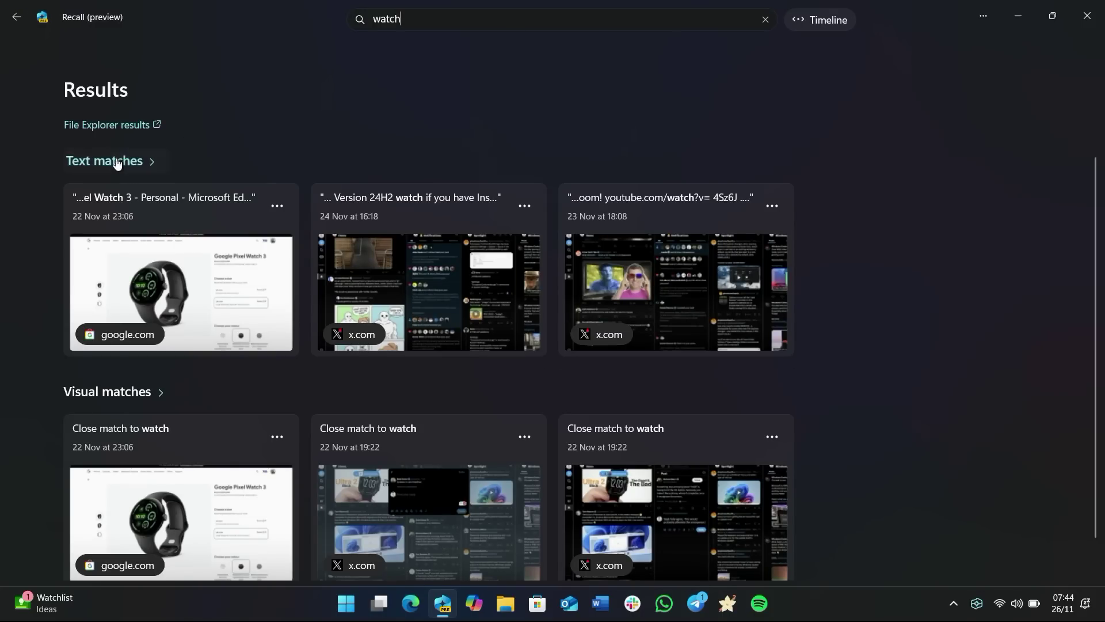
Open the 22 Nov Google Pixel Watch 3 snapshot from the results, then return to them.
scroll(195, 261, down, 1)
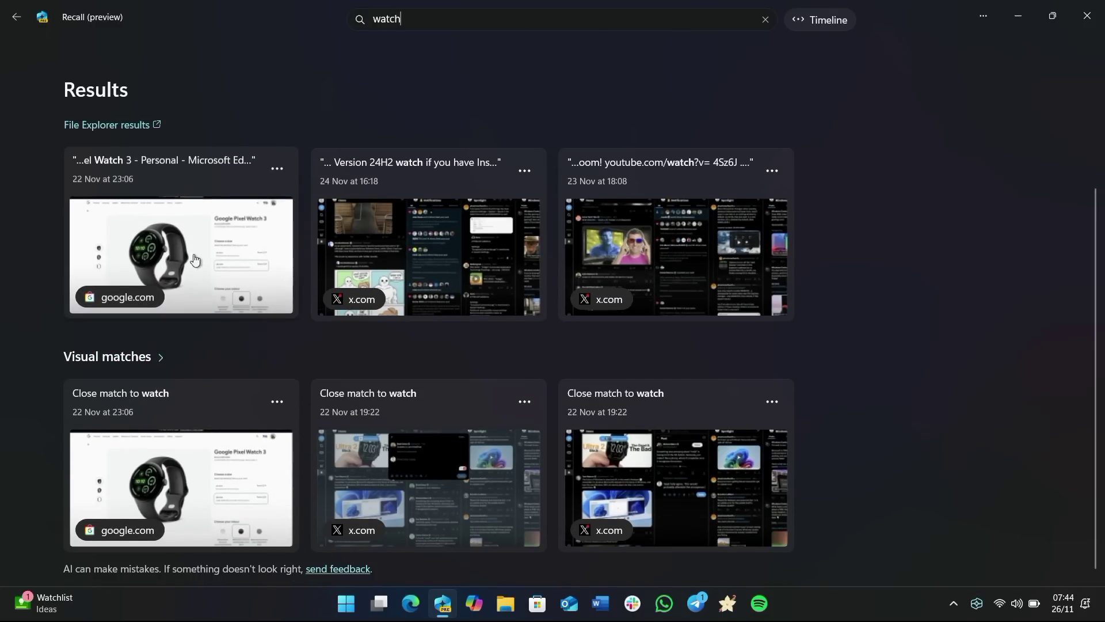
click(179, 467)
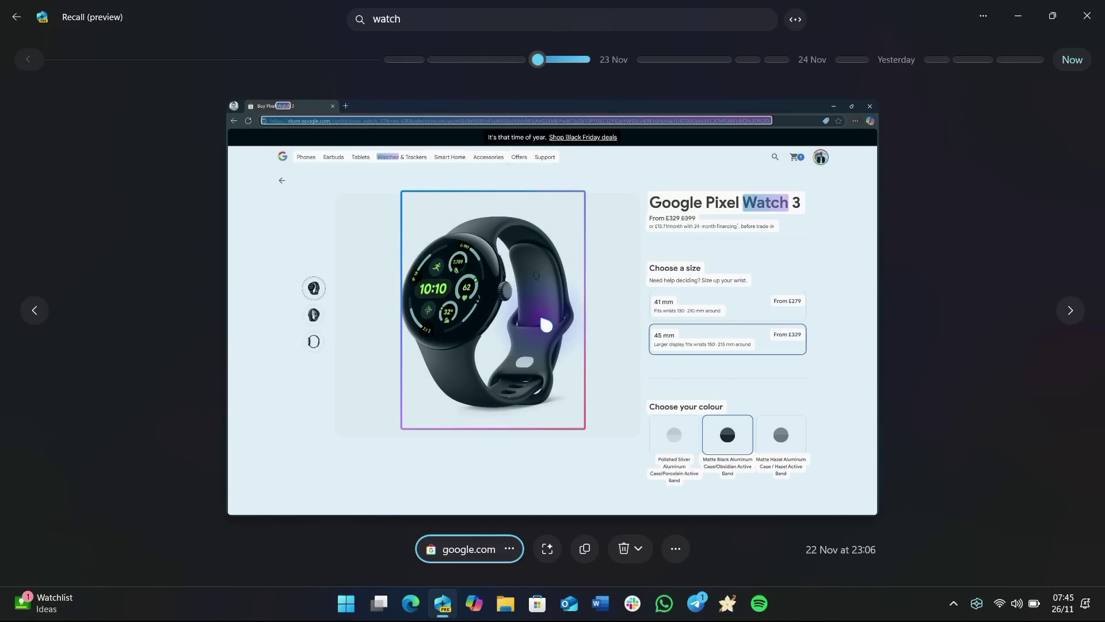
click(16, 20)
View the third visual match's x.com snapshot, then leave the results for the timeline view.
click(717, 487)
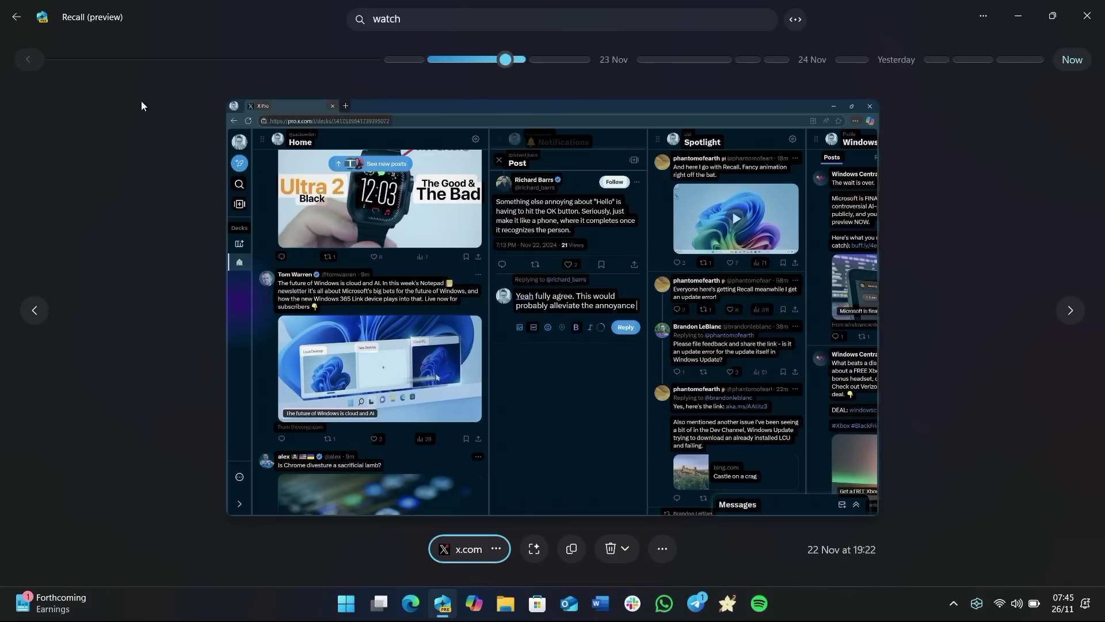
click(17, 17)
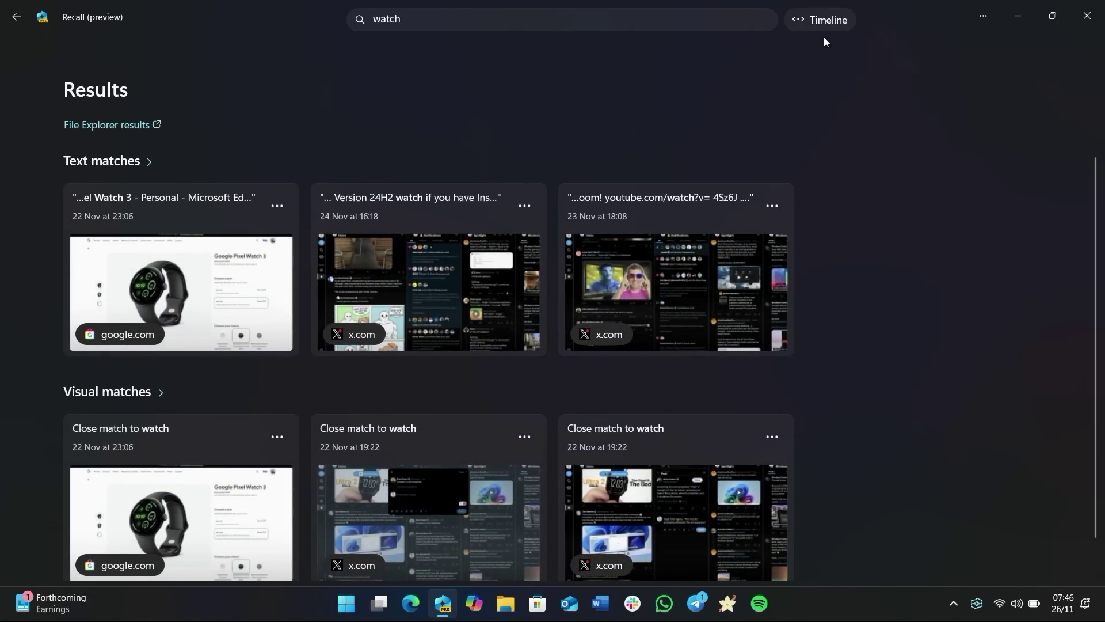
click(821, 26)
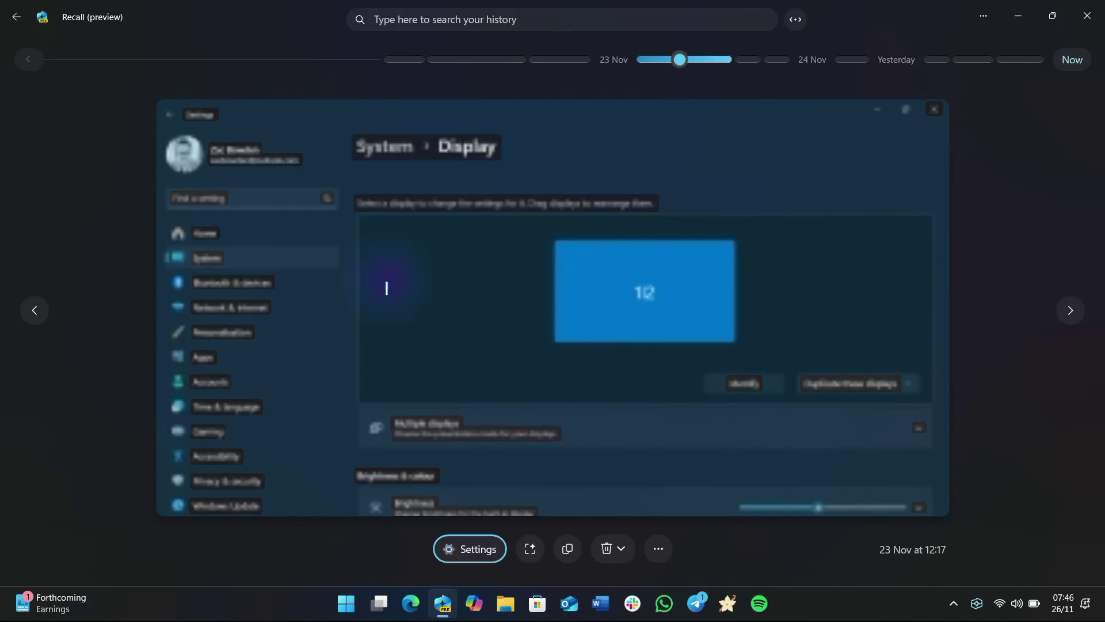
click(473, 552)
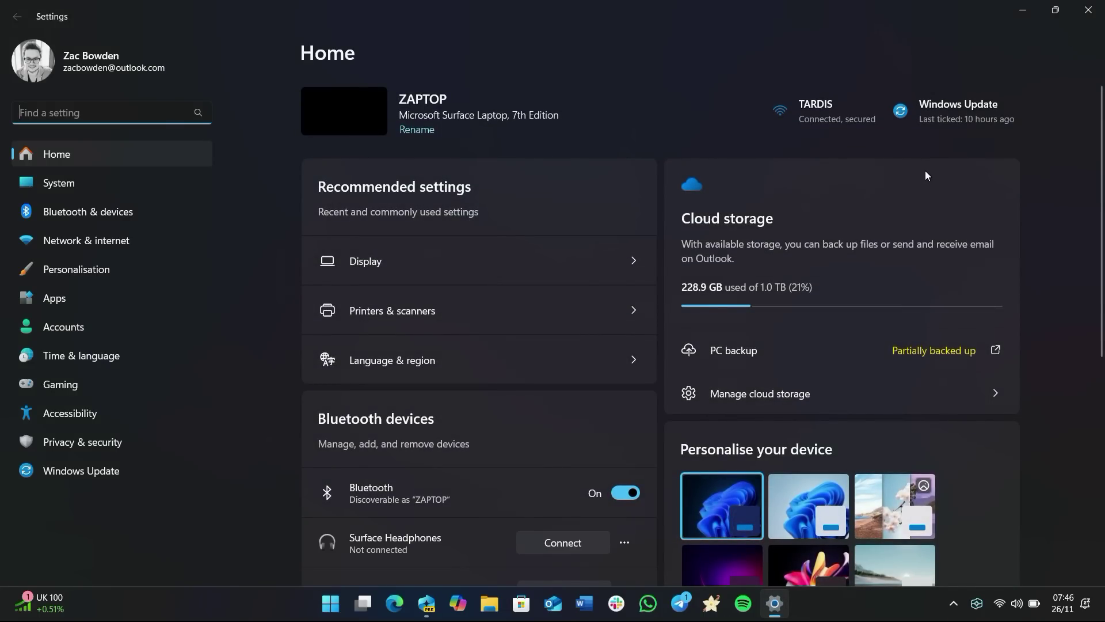
click(1088, 10)
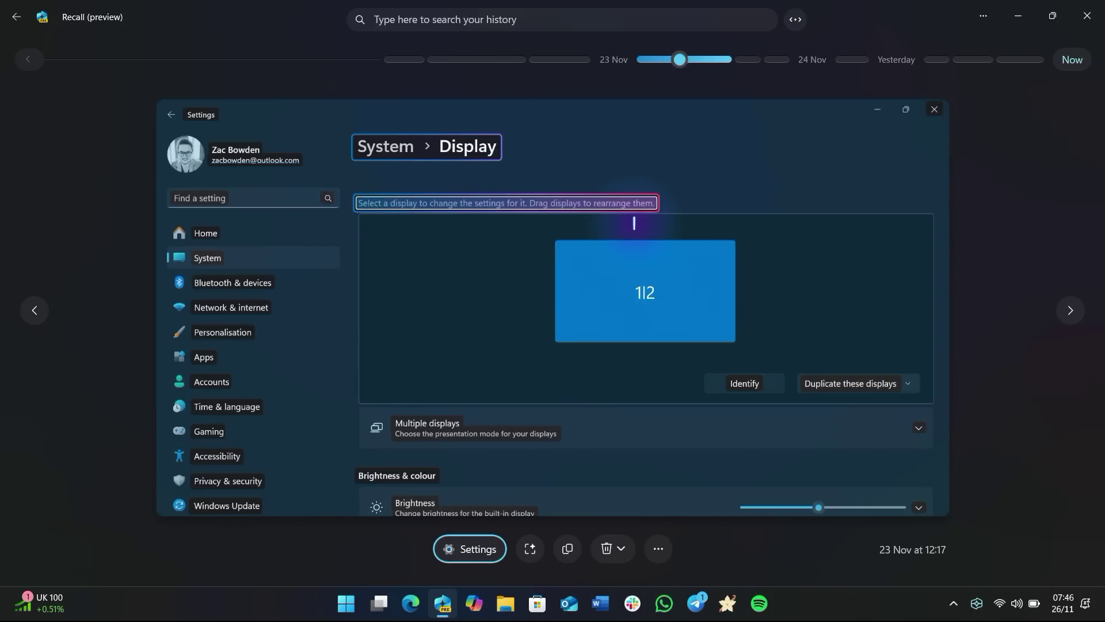
Try the Click to Do text actions and toggle the overlay off and back on.
click(634, 207)
click(777, 246)
click(537, 548)
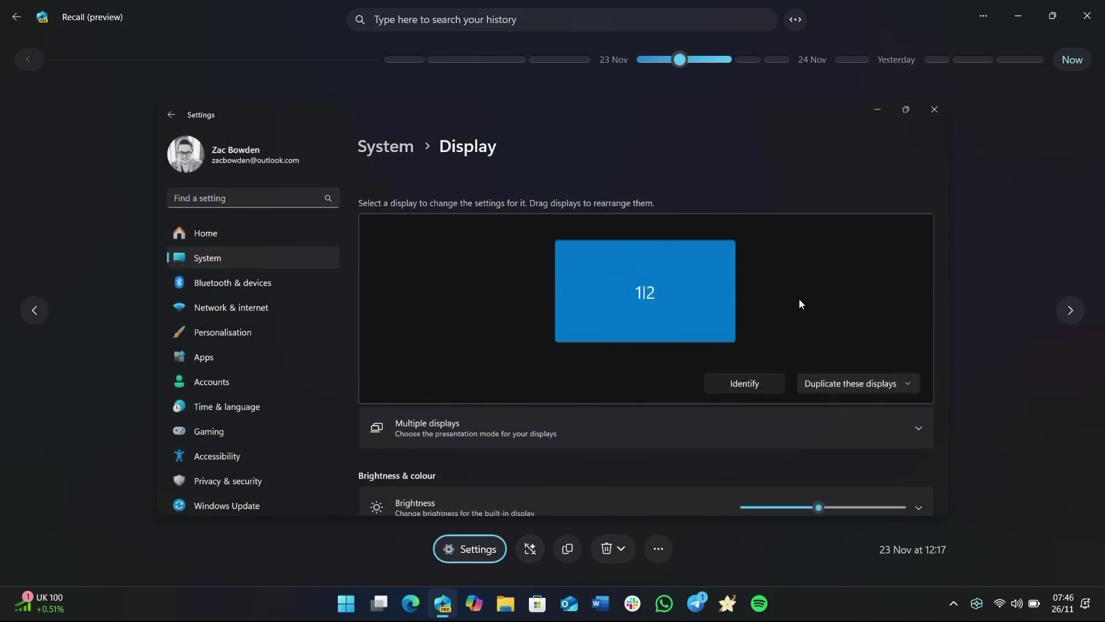
click(533, 553)
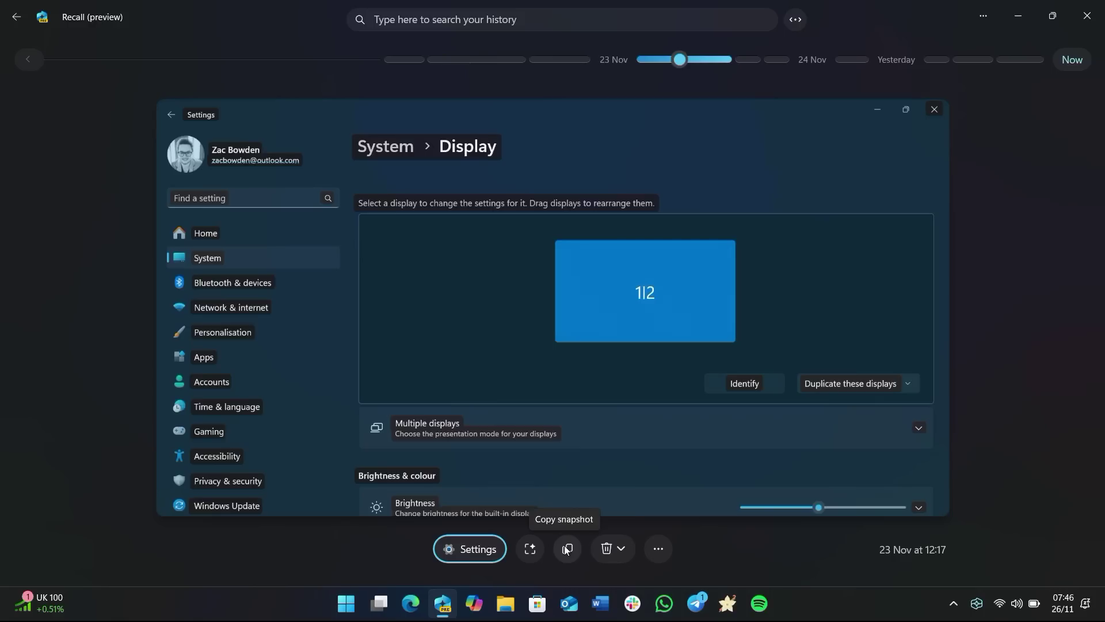
Peek at the snapshot's delete and more-actions options without changing anything, then open Recall's main menu.
click(621, 548)
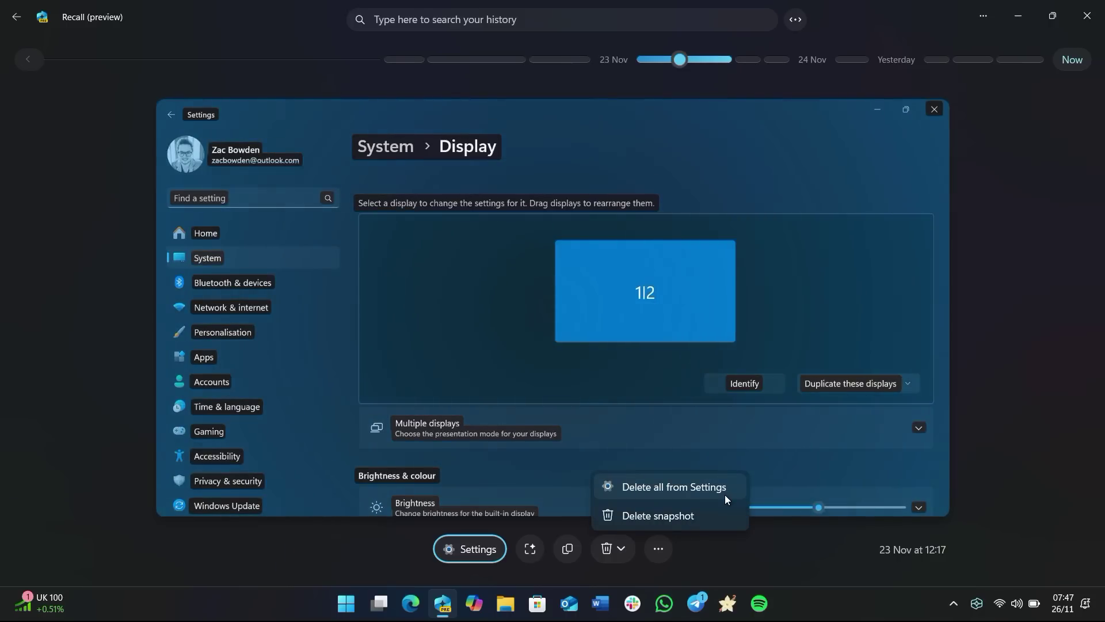
click(717, 555)
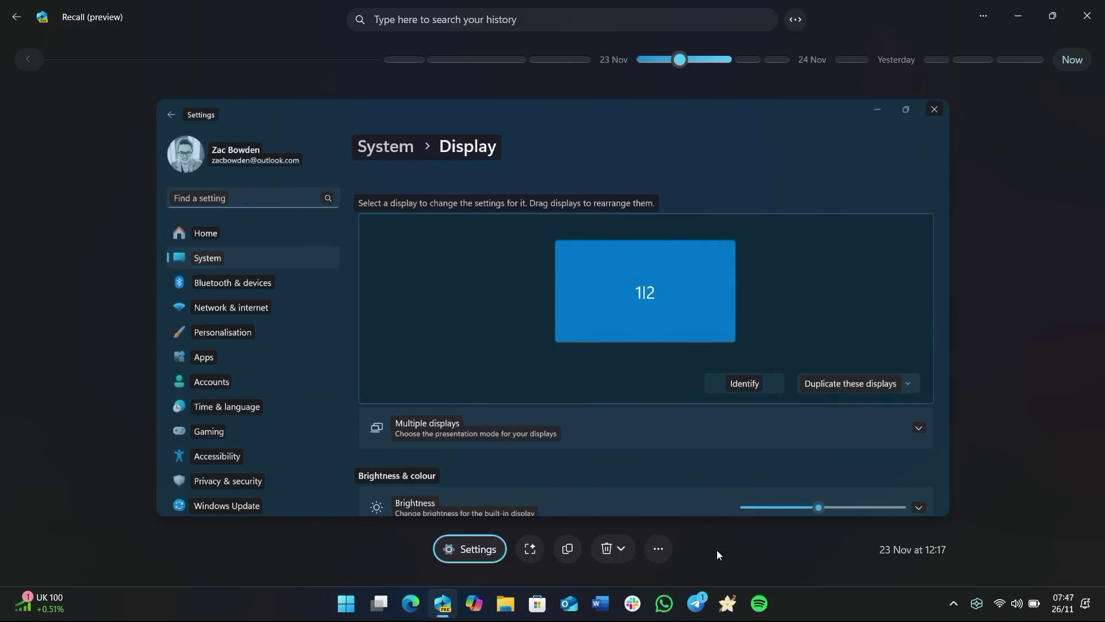
click(663, 548)
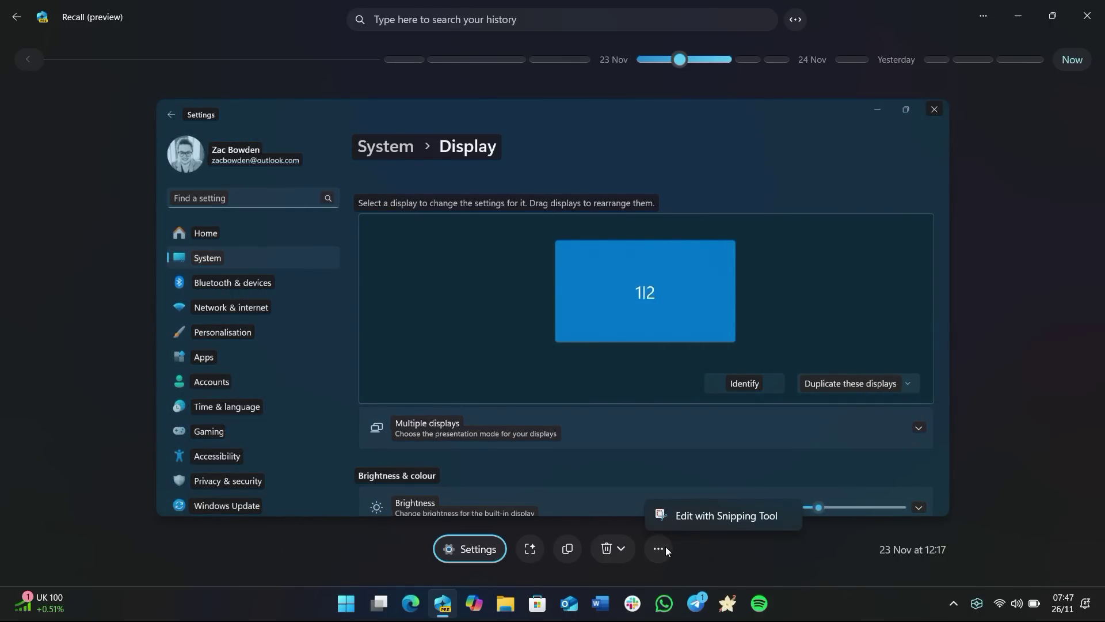
click(777, 516)
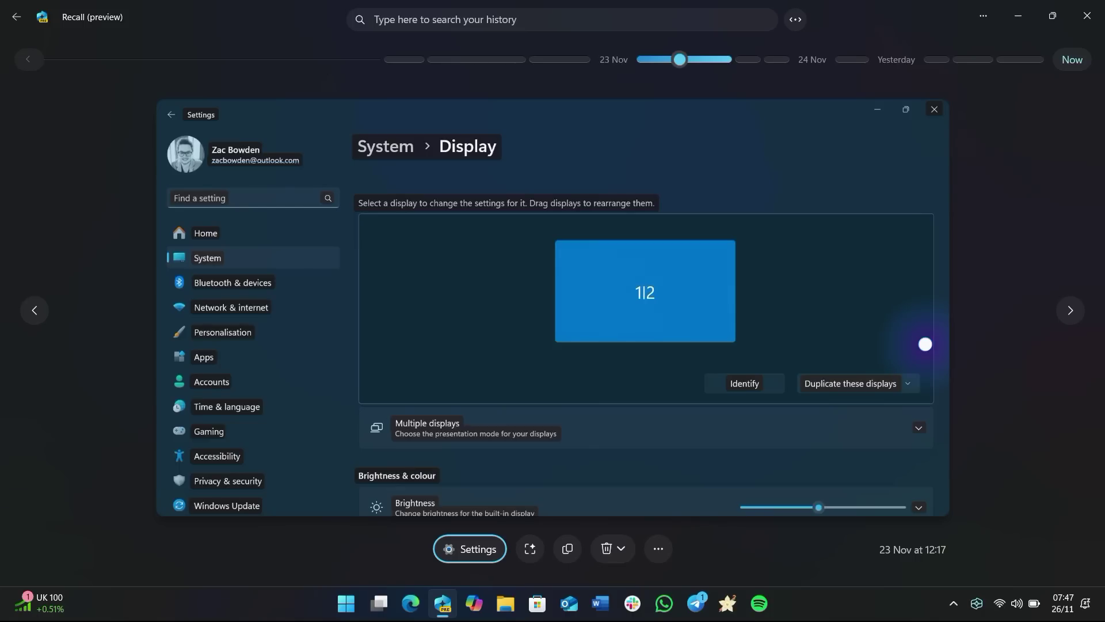
click(983, 16)
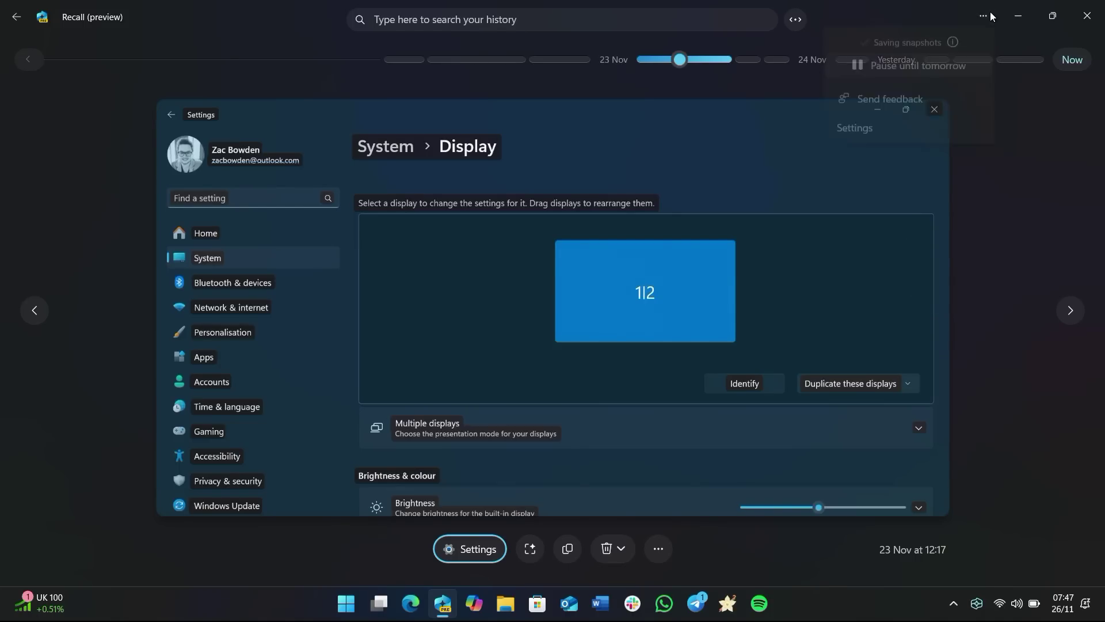
Open Recall & snapshots settings, showing saving on, a 75 GB cap and 180-day retention.
click(904, 136)
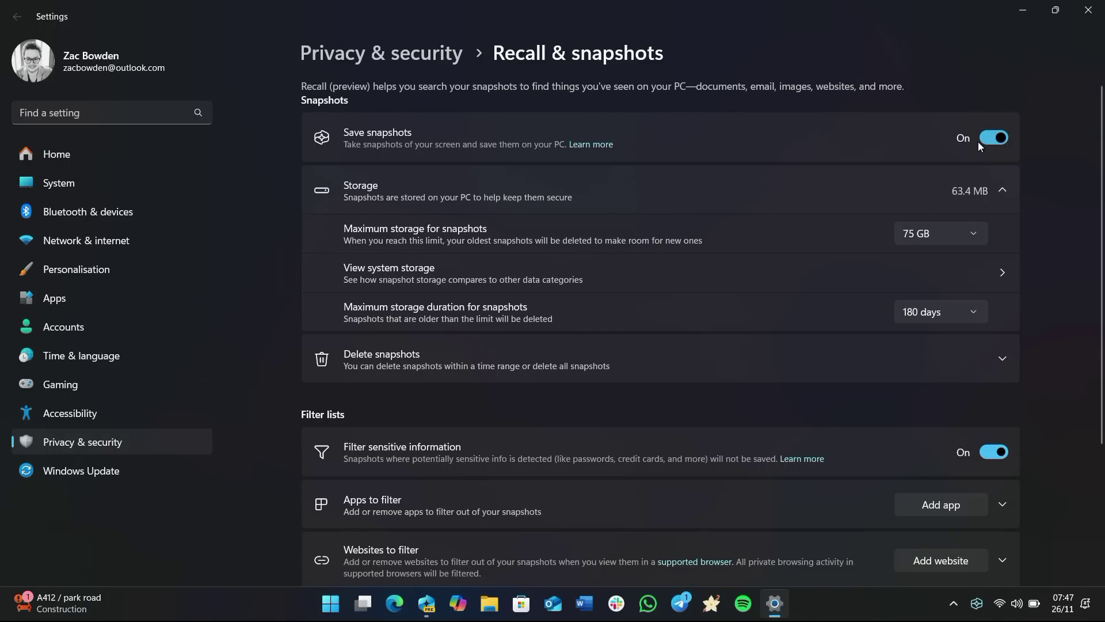
key(super)
text(turn)
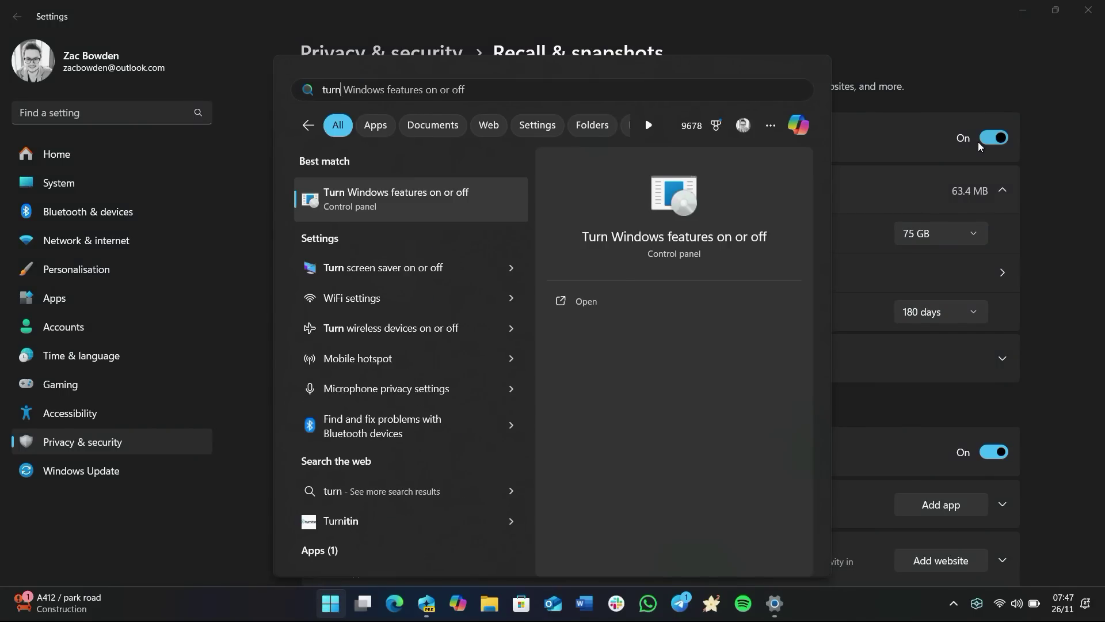
key(Return)
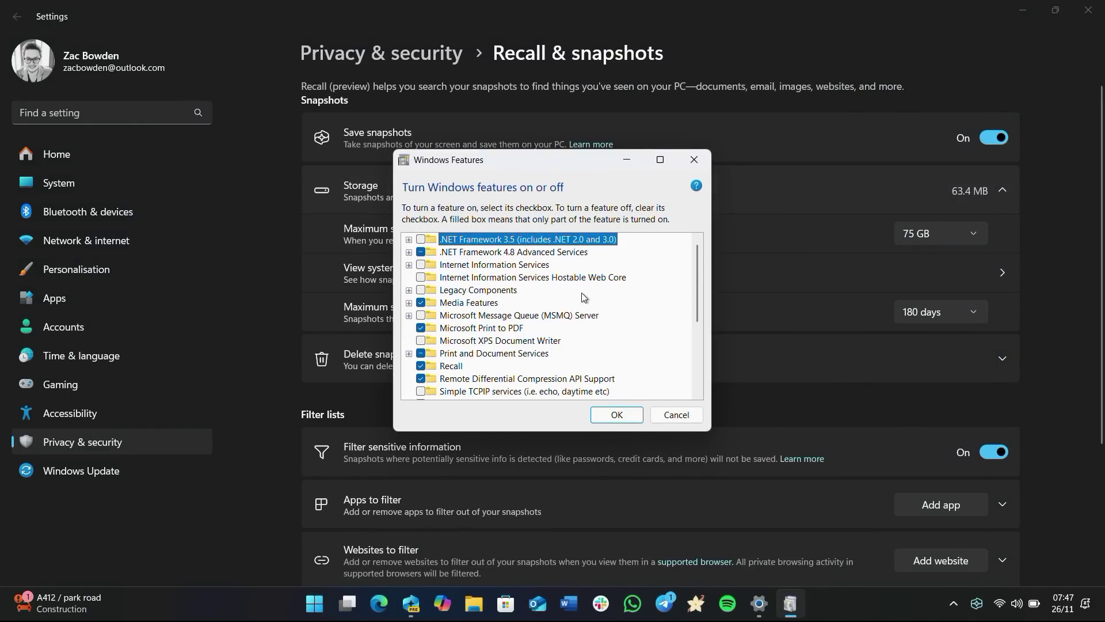
click(452, 366)
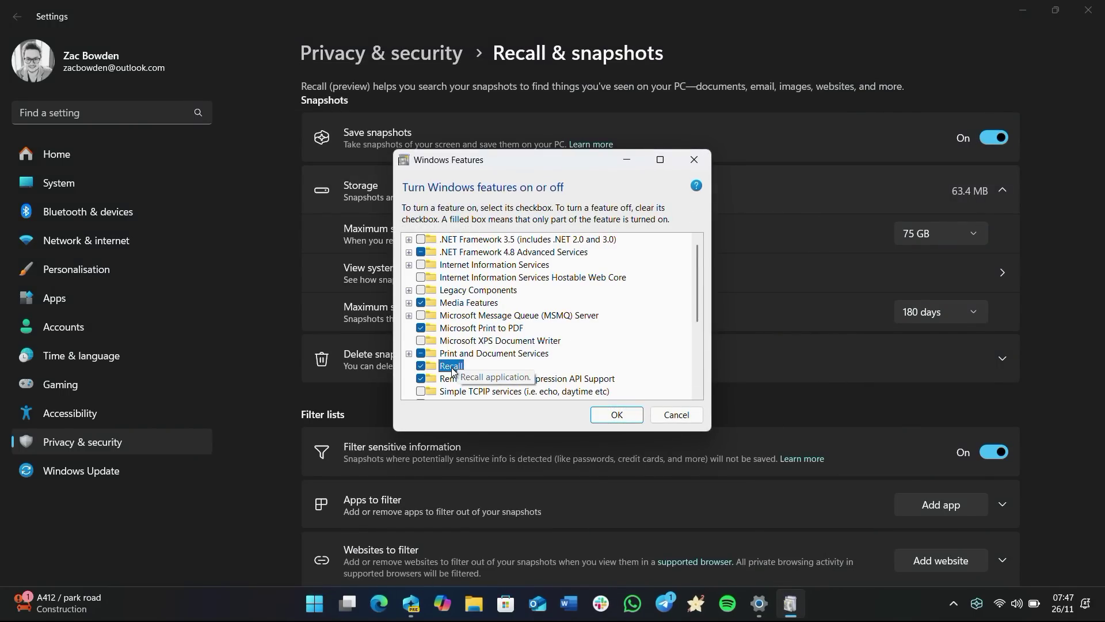
click(422, 366)
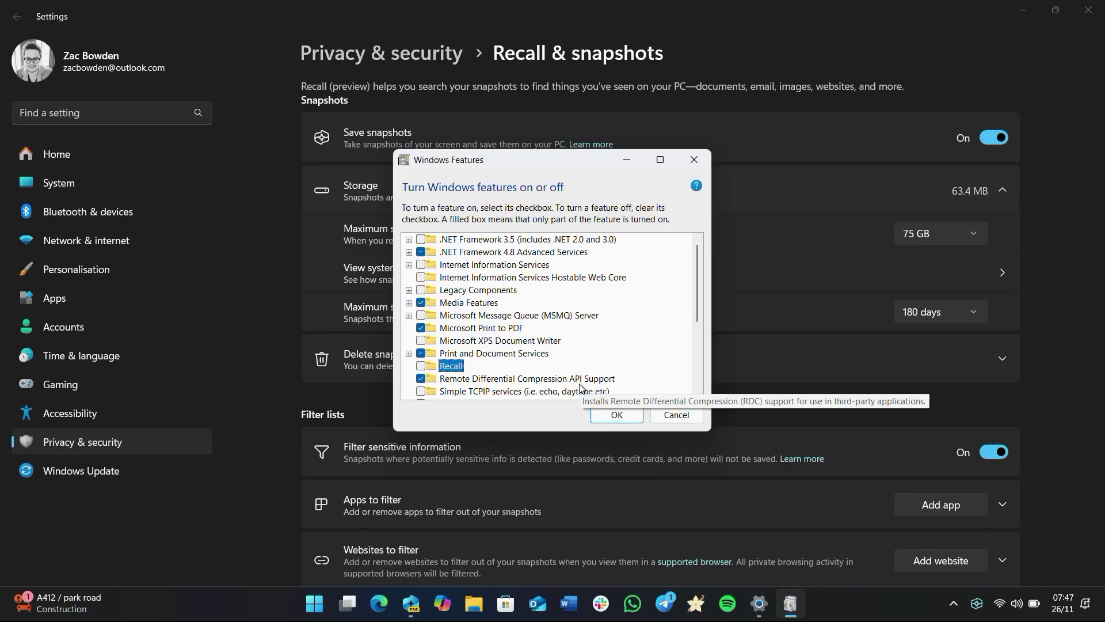
click(674, 417)
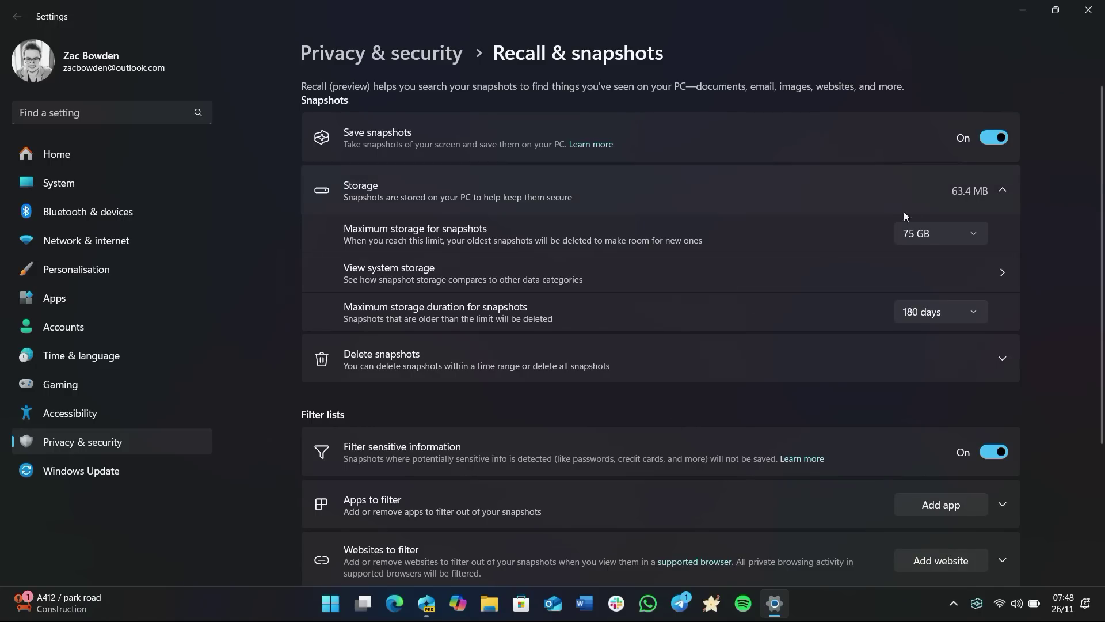
Review the snapshot storage and retention dropdowns, keeping 75 GB maximum storage and 180 days.
click(943, 234)
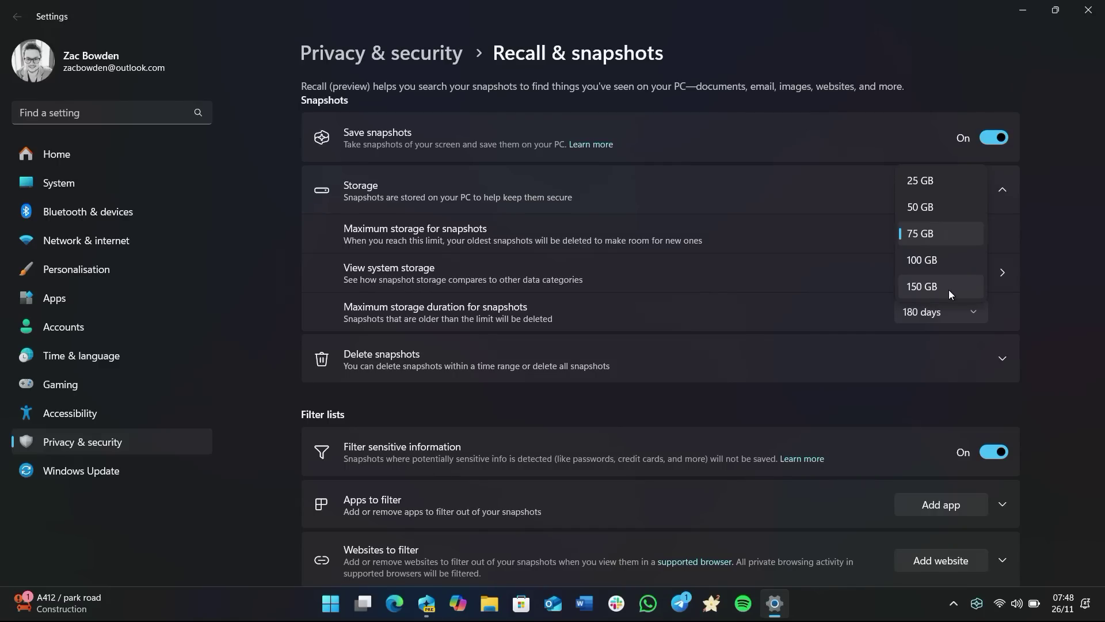
click(961, 233)
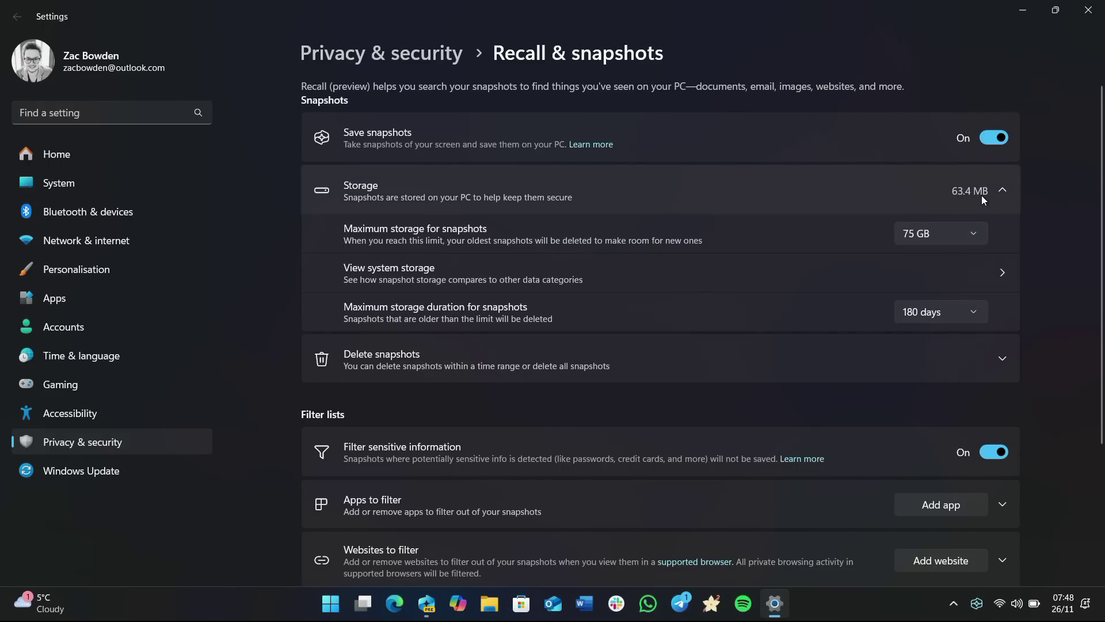
click(975, 239)
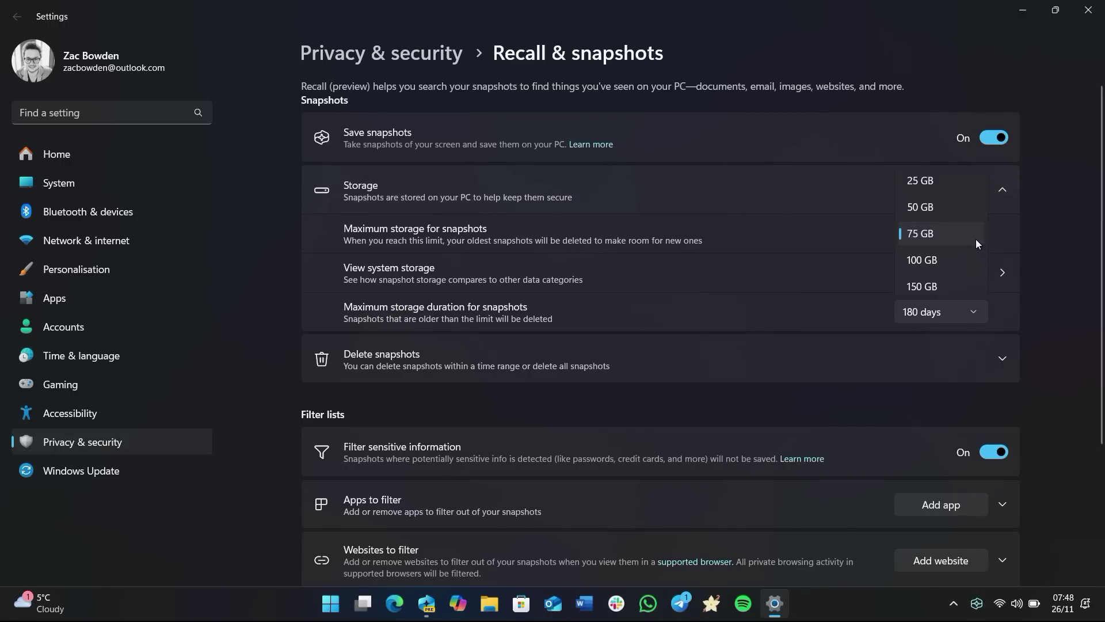
click(973, 236)
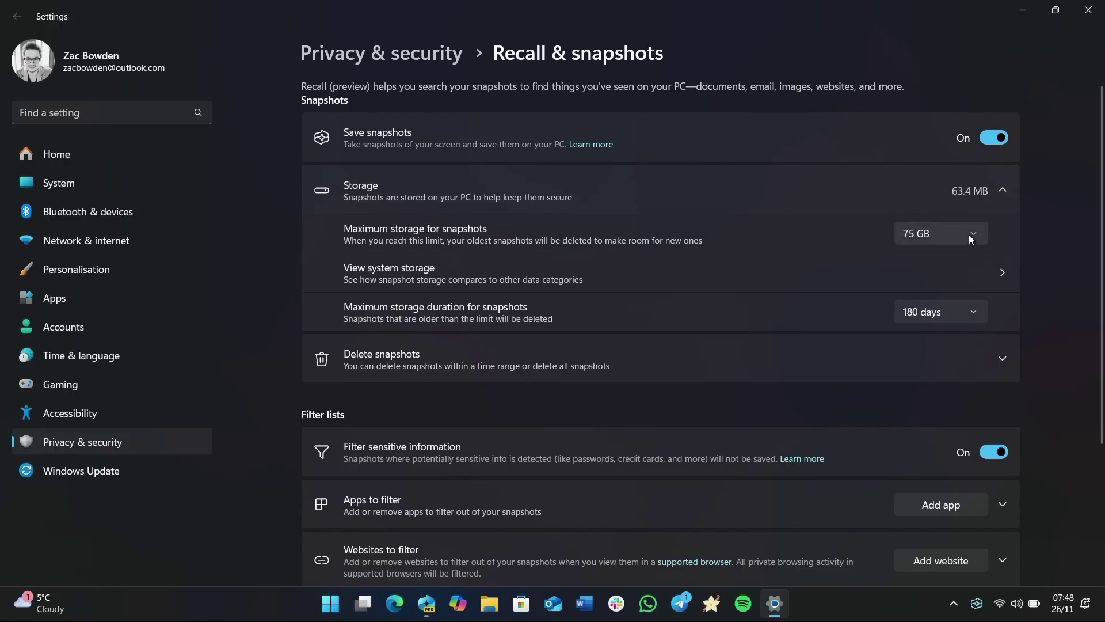
click(969, 234)
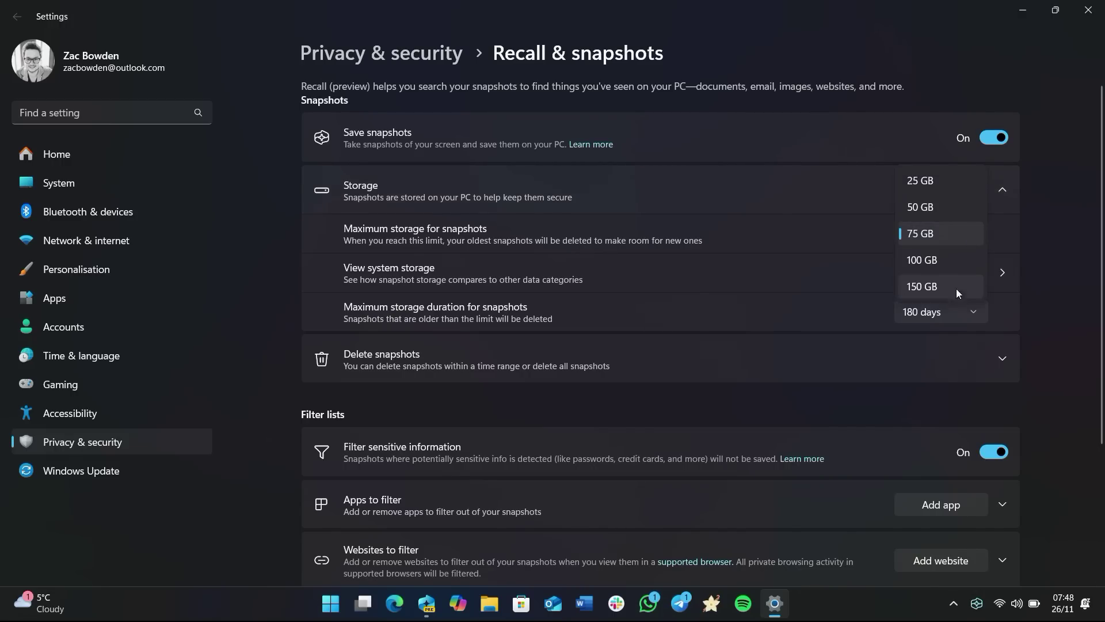
click(953, 230)
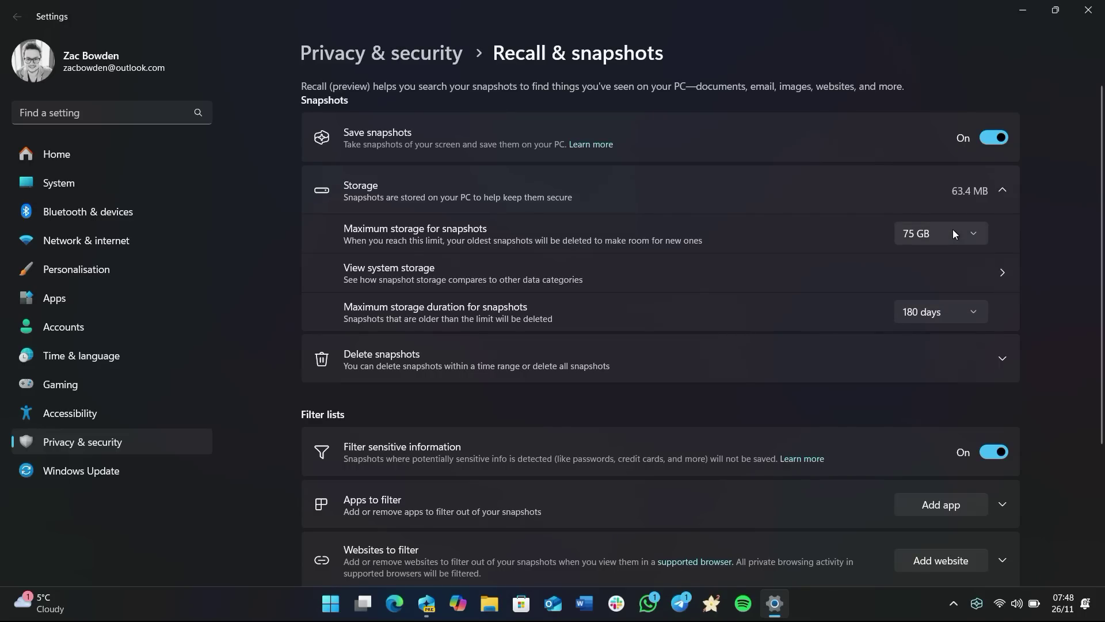
click(950, 315)
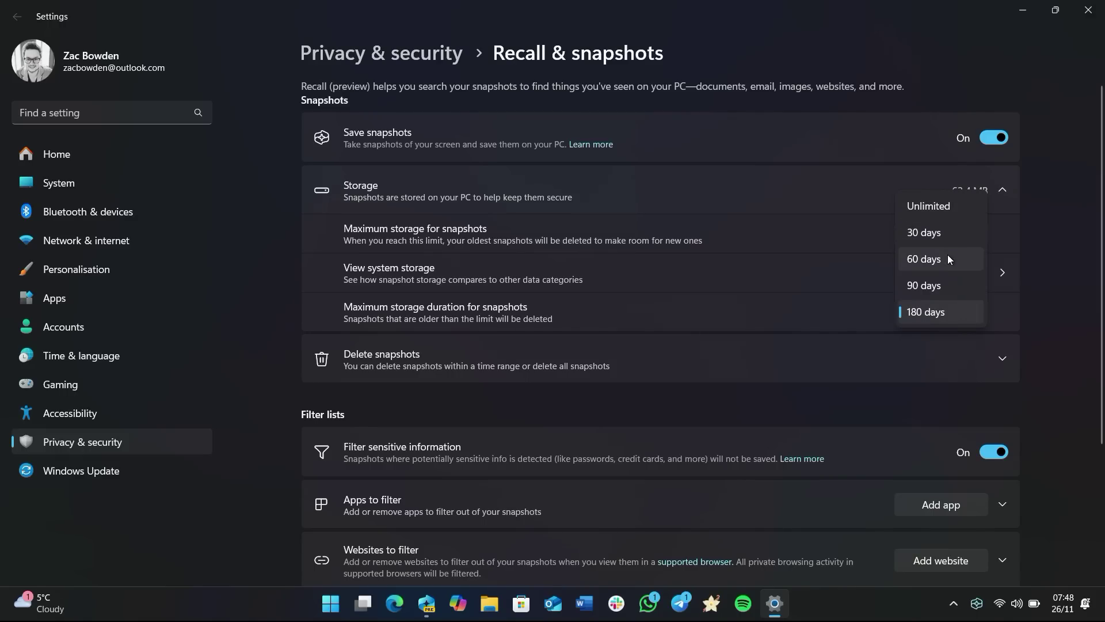
click(955, 317)
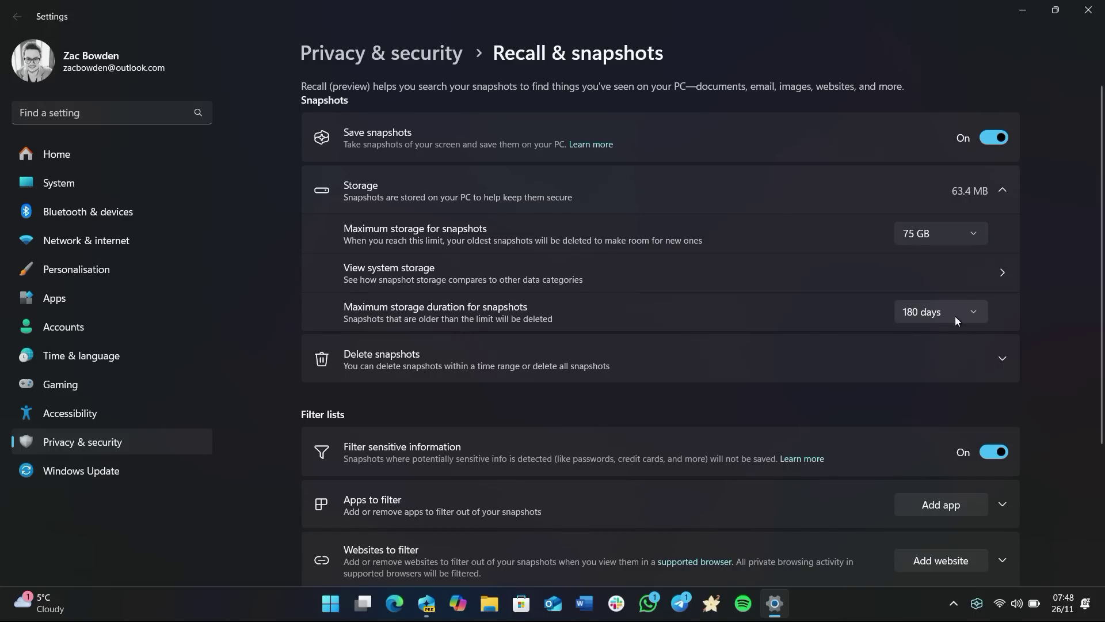
Expand Delete snapshots and check the timeframe list, leaving Past hour selected without deleting anything.
click(926, 355)
scroll(782, 357, down, 3)
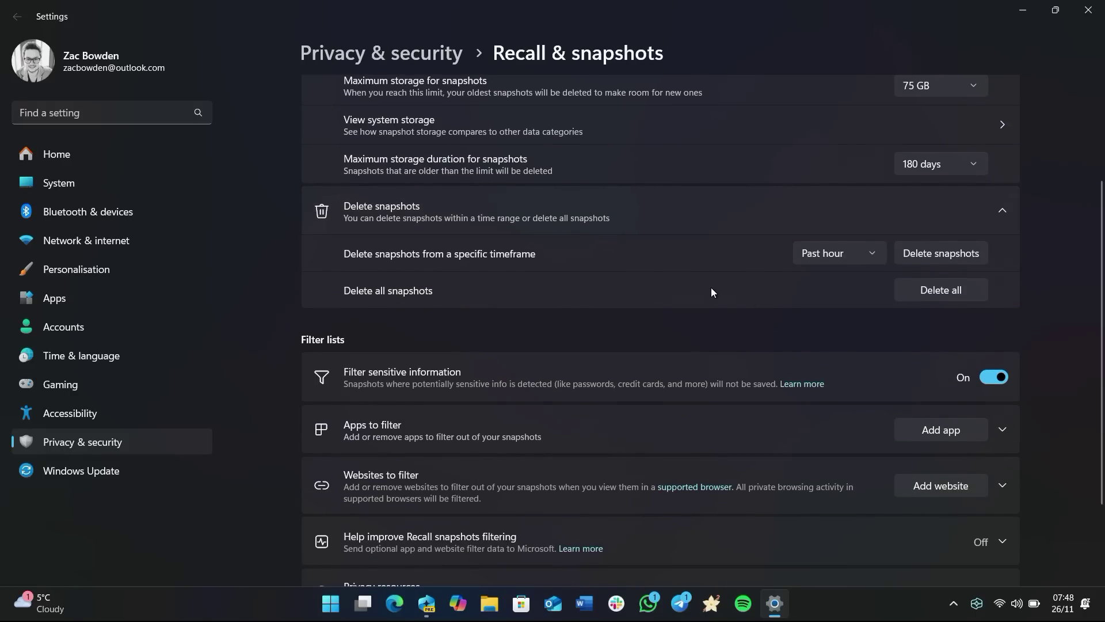
click(830, 252)
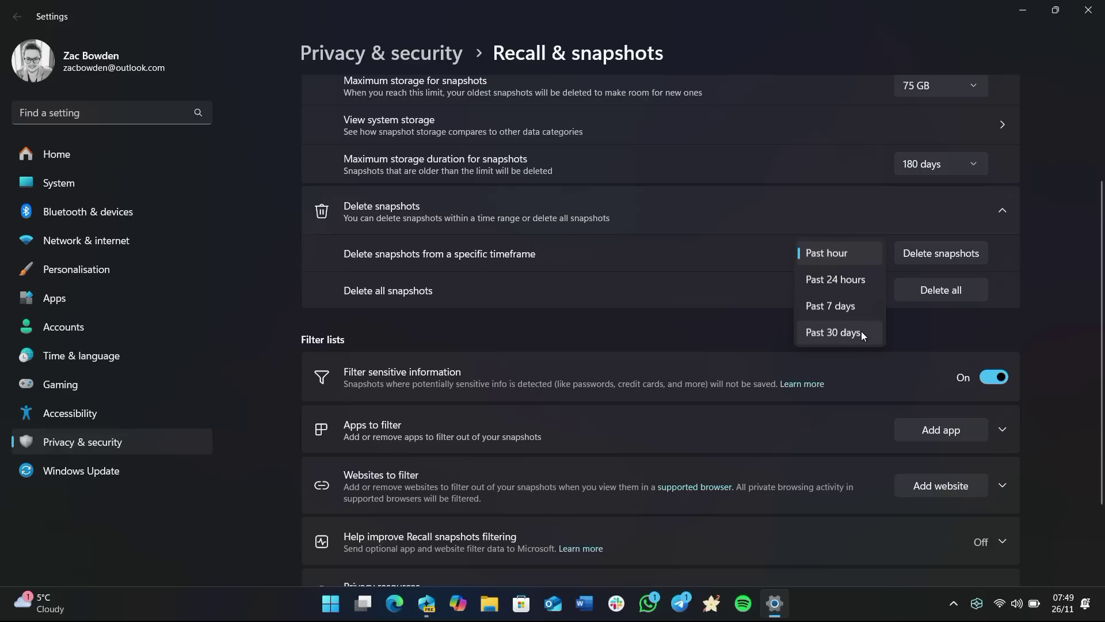
click(749, 314)
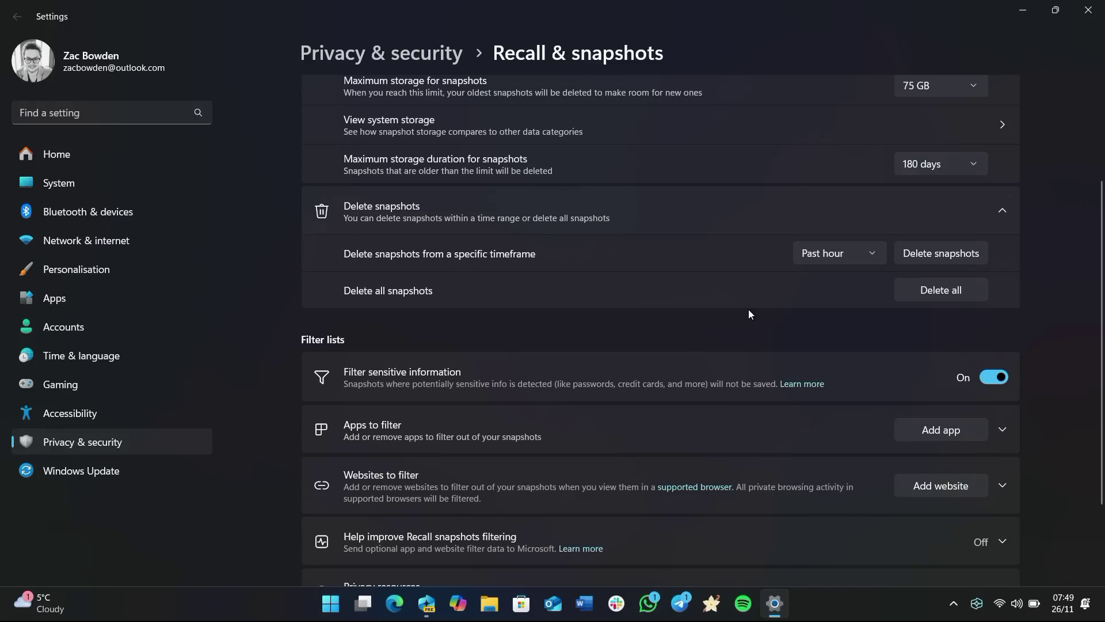
click(876, 251)
click(880, 251)
scroll(514, 279, down, 2)
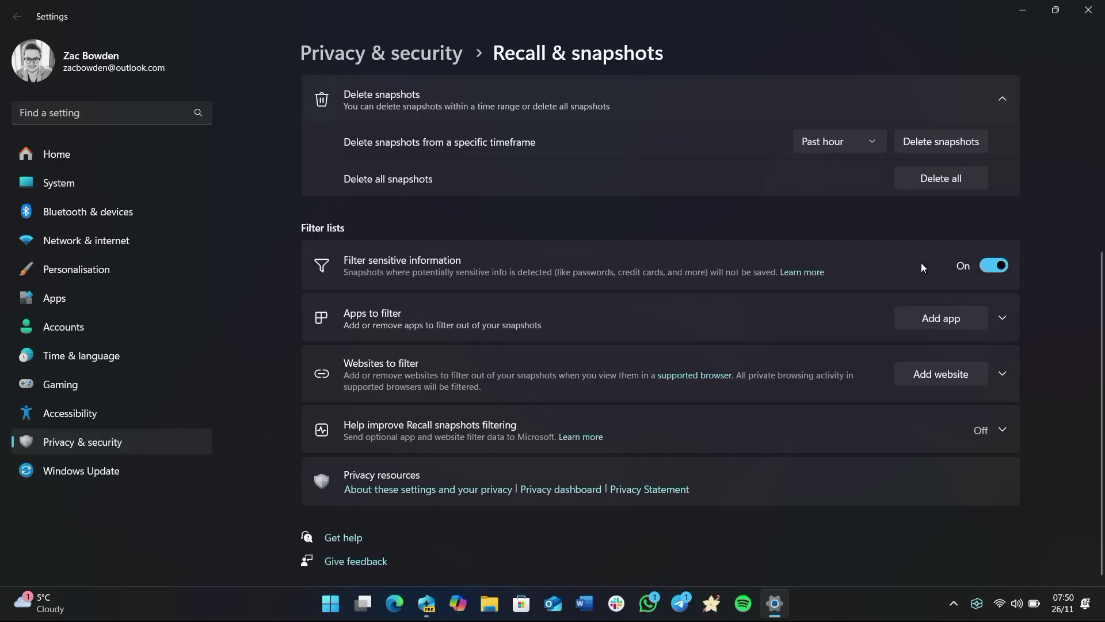
Expand Apps to filter showing Phone Link, browse the Add app list, then cancel without adding any app.
click(800, 328)
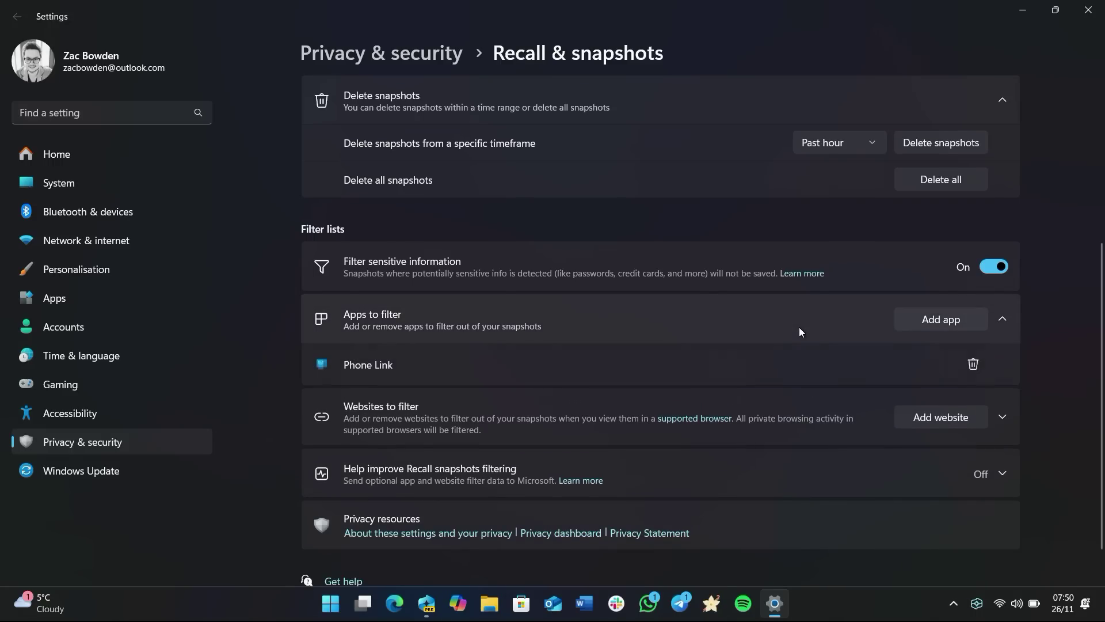
click(928, 313)
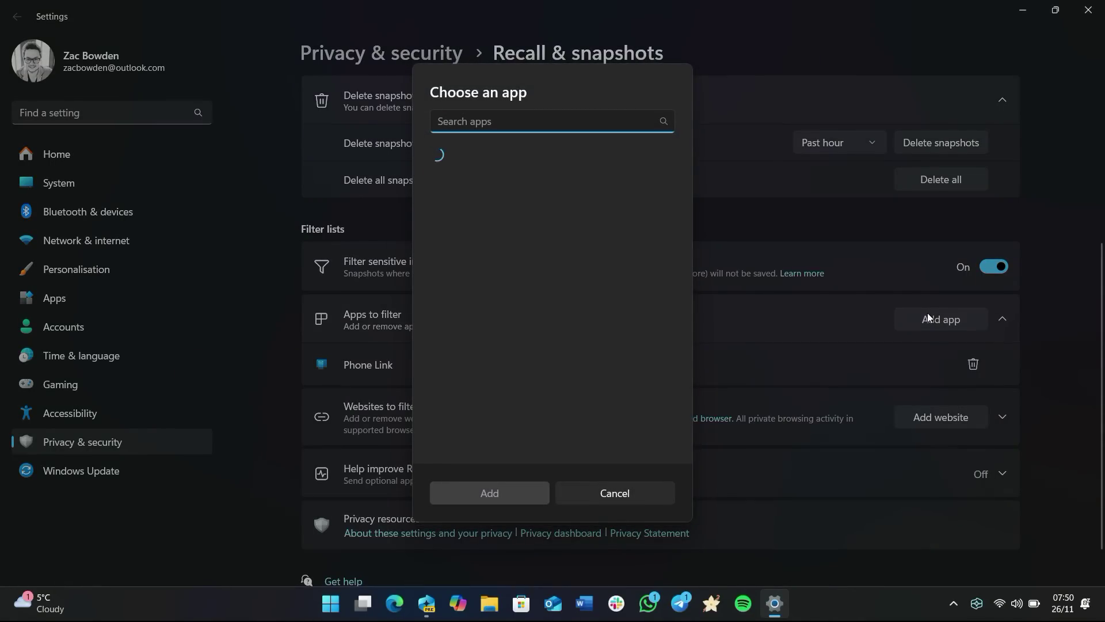
scroll(549, 231, down, 10)
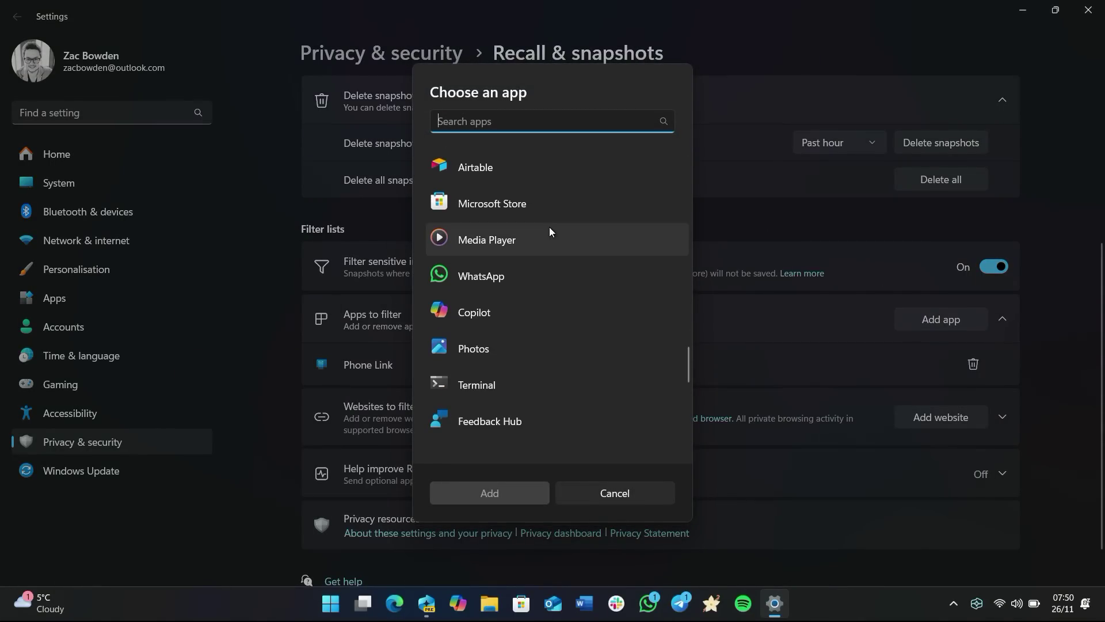
scroll(570, 334, down, 3)
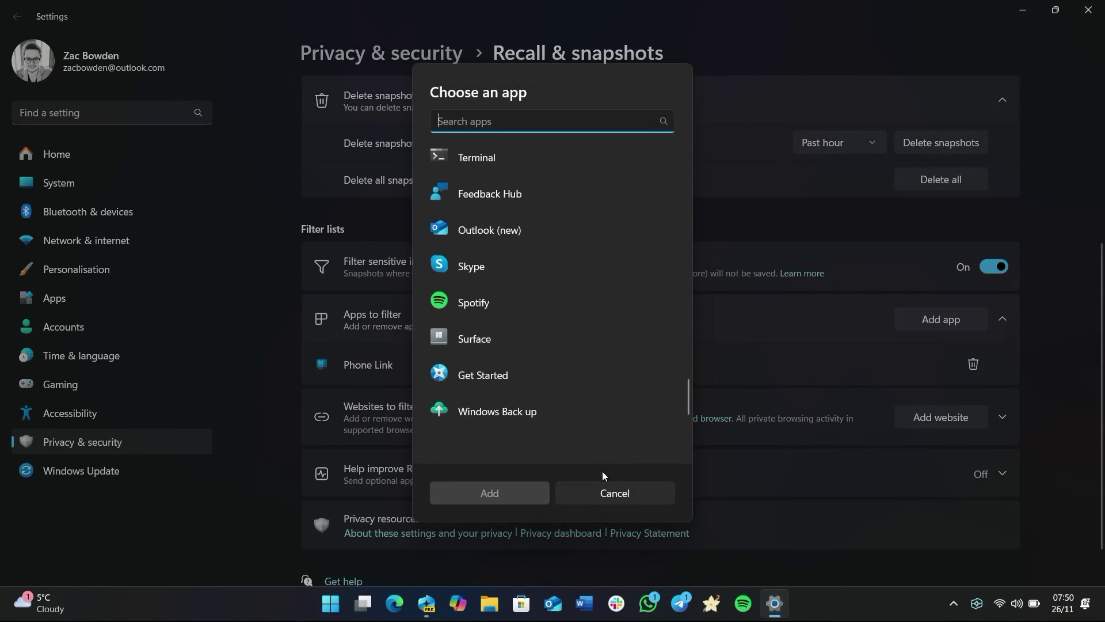
click(599, 495)
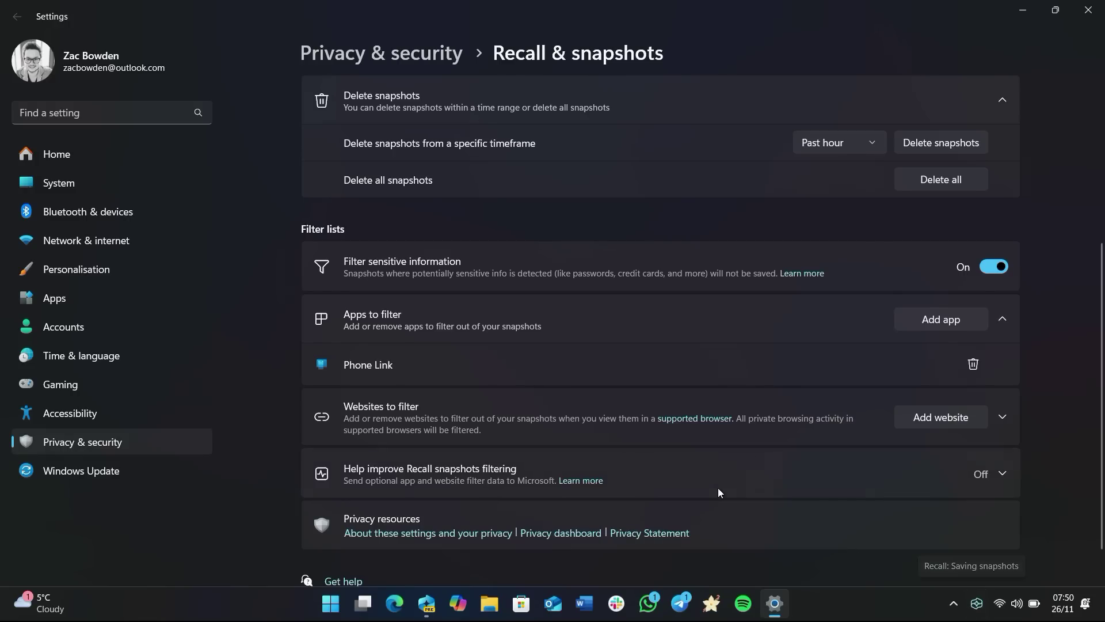
key(super)
text(phone link)
key(Return)
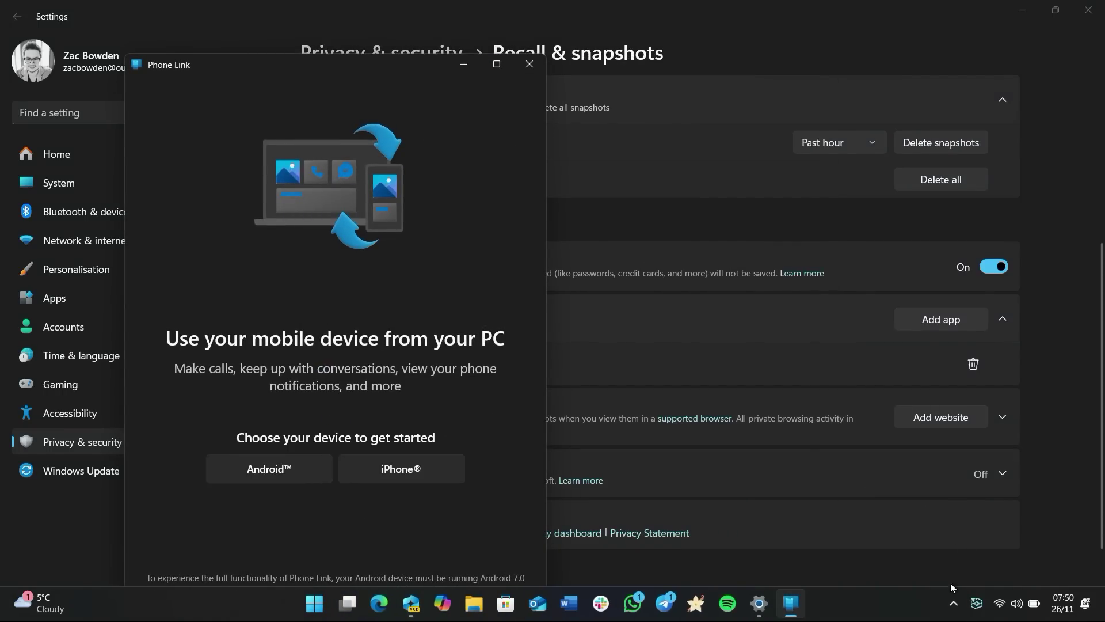
mouse_move(978, 607)
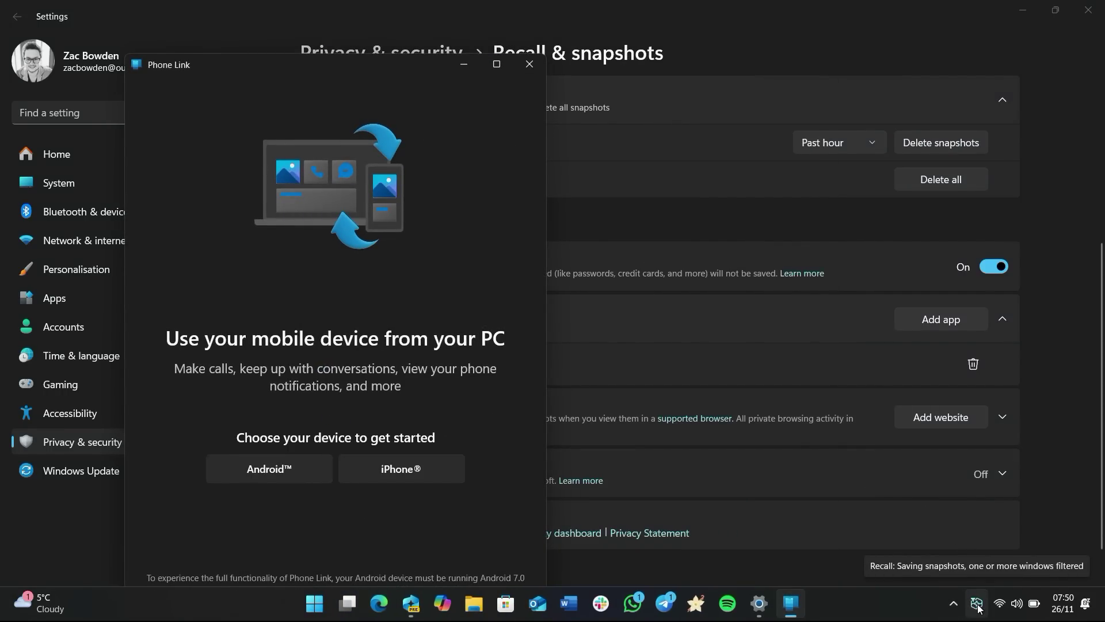
click(979, 608)
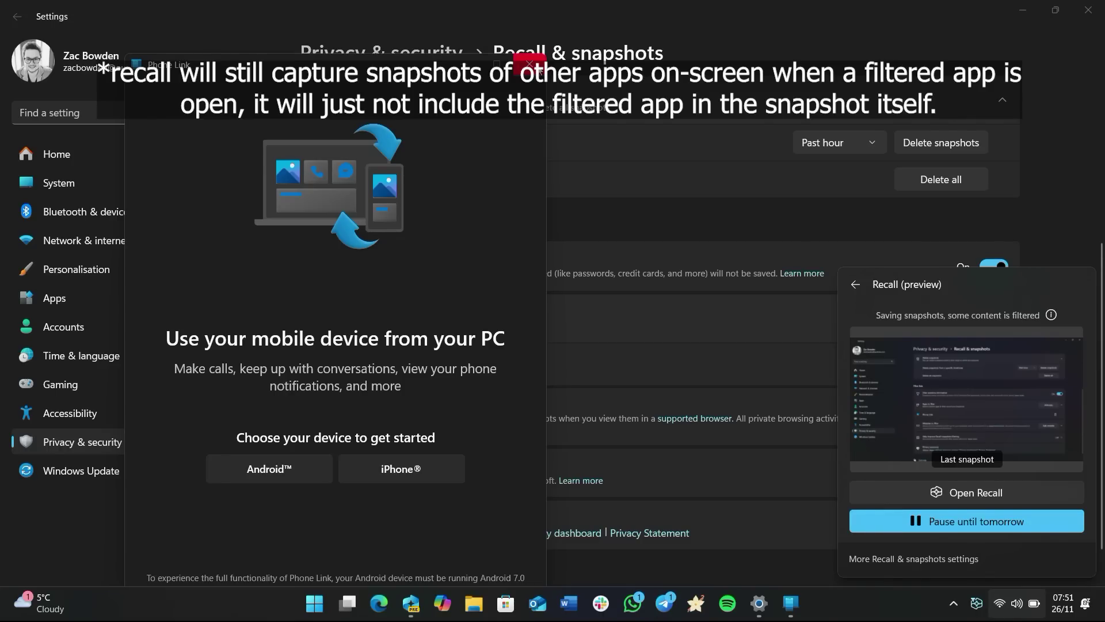
click(530, 63)
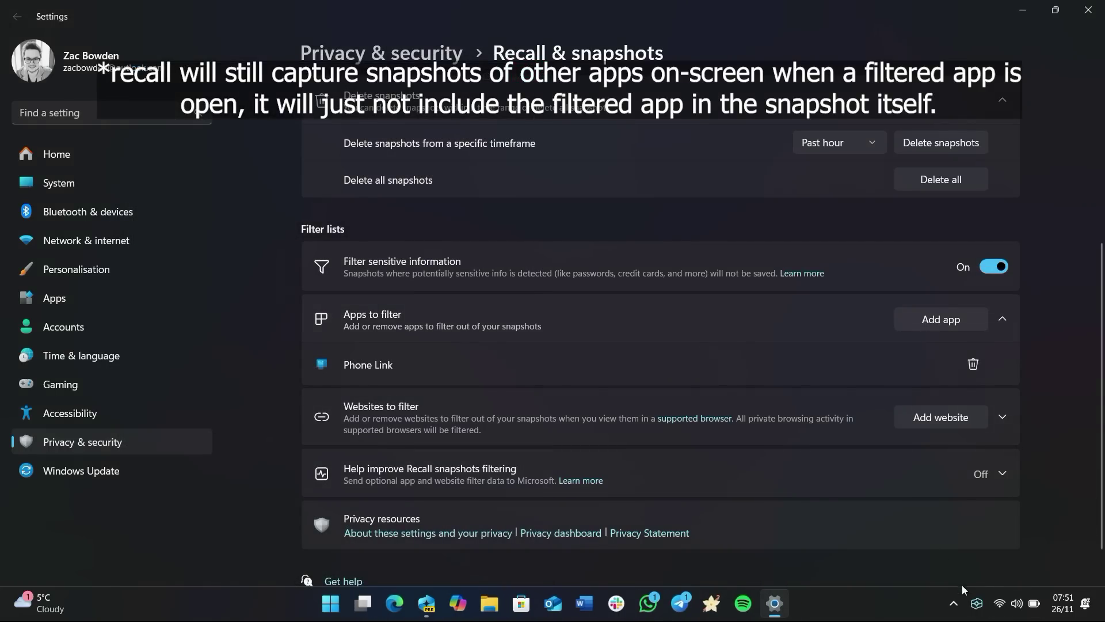
click(977, 602)
click(740, 305)
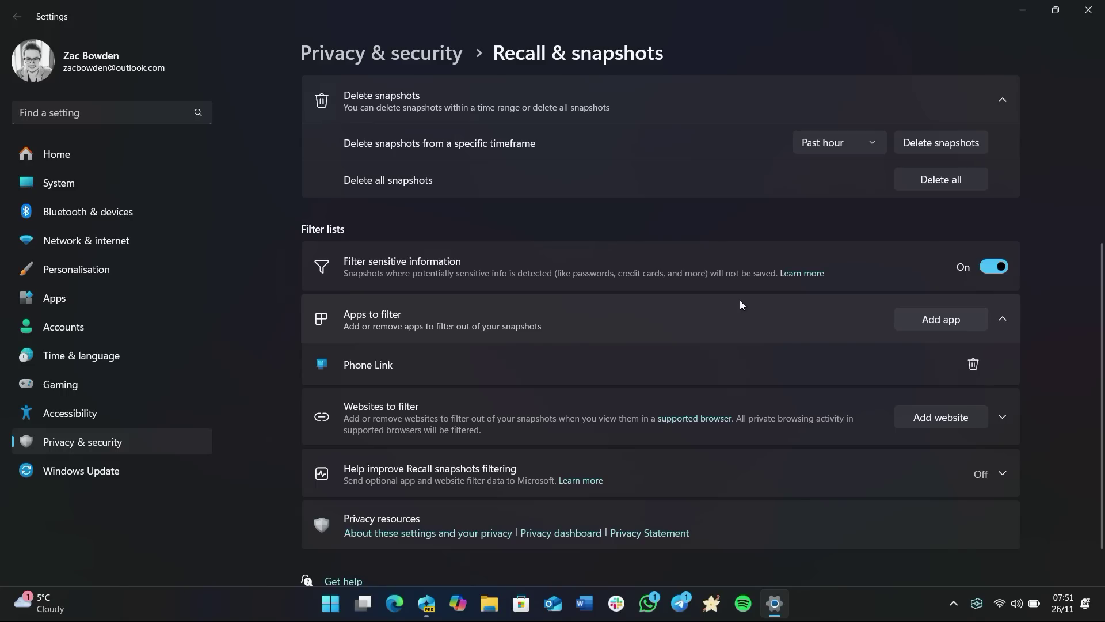
Collapse Apps to filter and expand Websites to filter, showing trading212.com and coinbase.com.
click(740, 305)
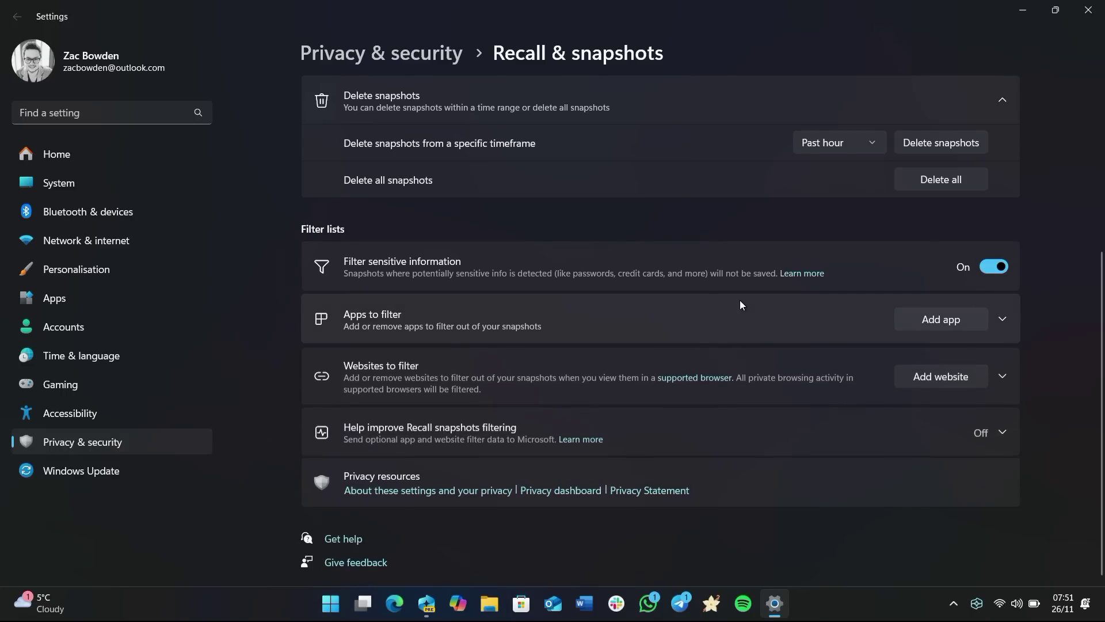
click(649, 366)
scroll(575, 365, down, 2)
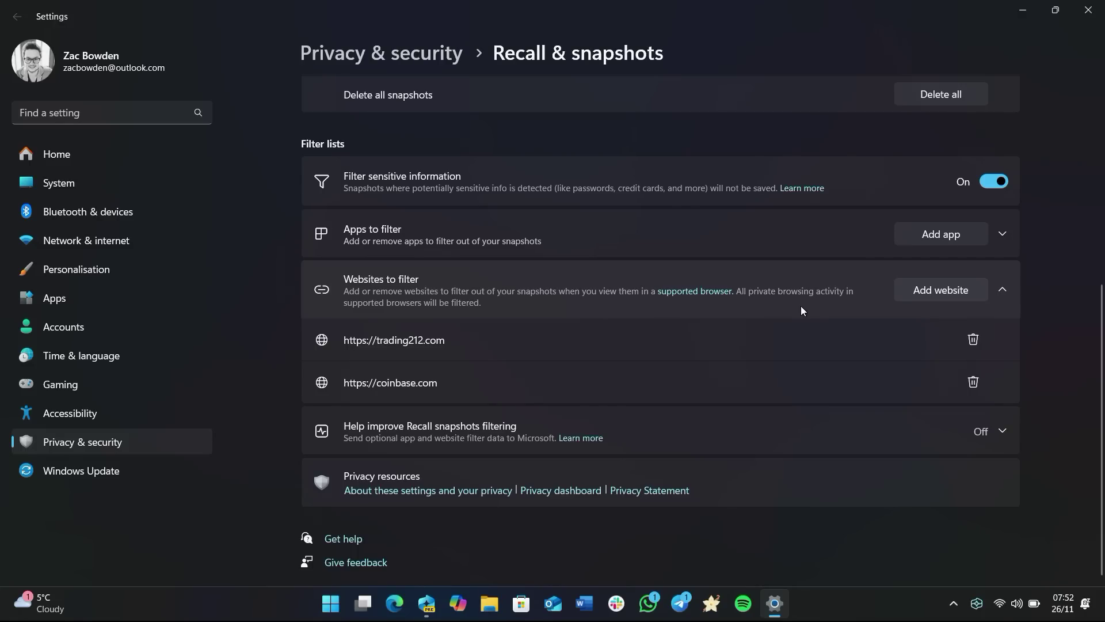
Collapse Websites to filter, confirm filter-data sharing with Microsoft stays off, and return to the page top.
click(802, 311)
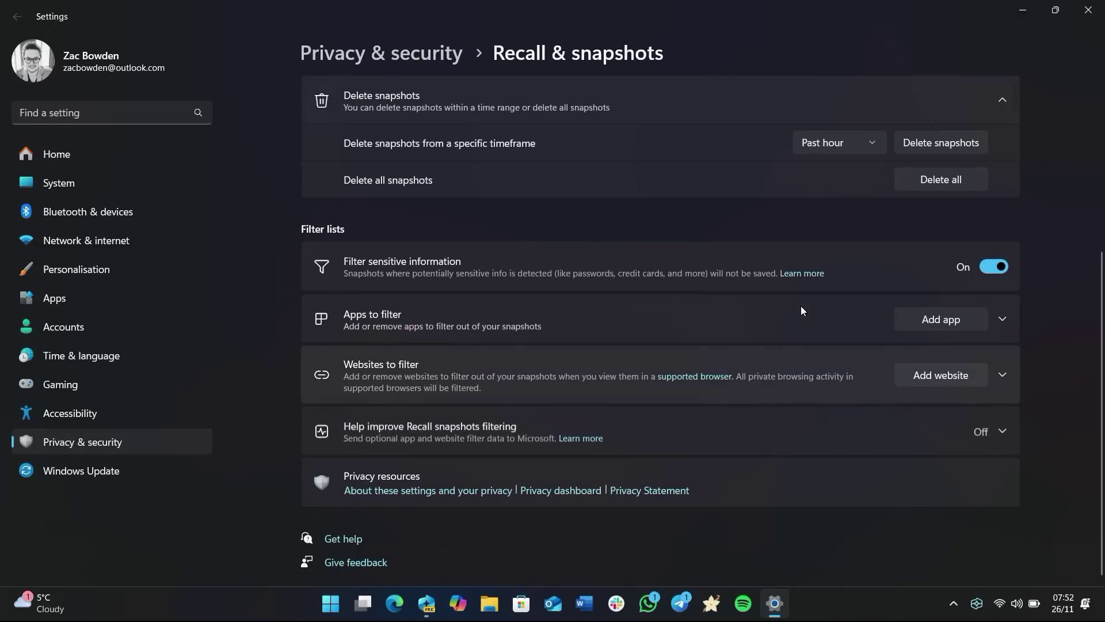
click(750, 424)
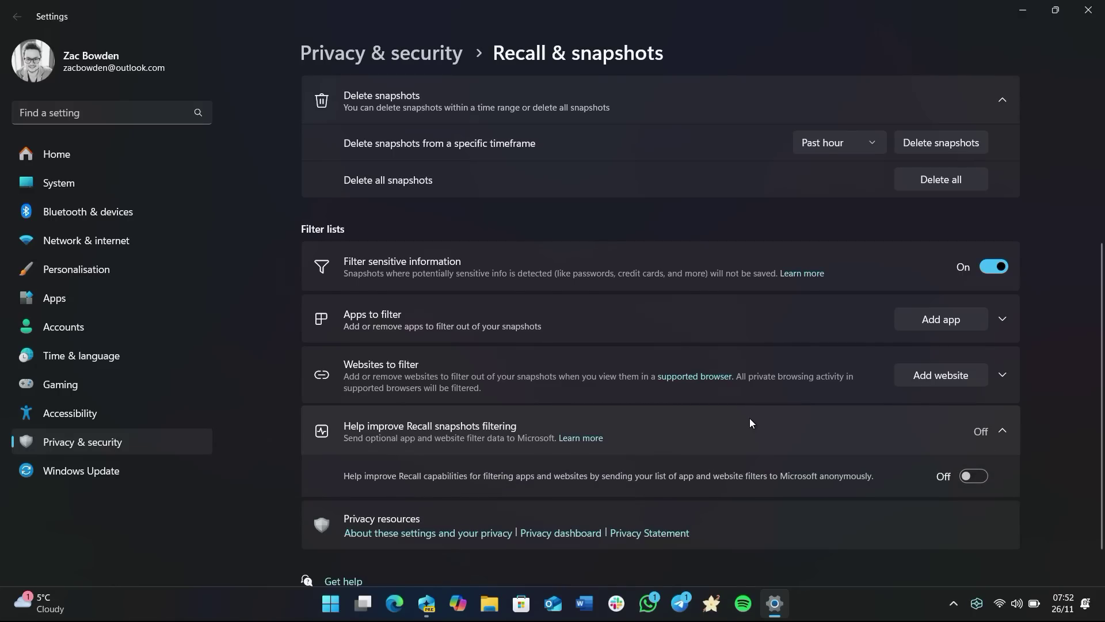
click(750, 424)
scroll(715, 280, up, 5)
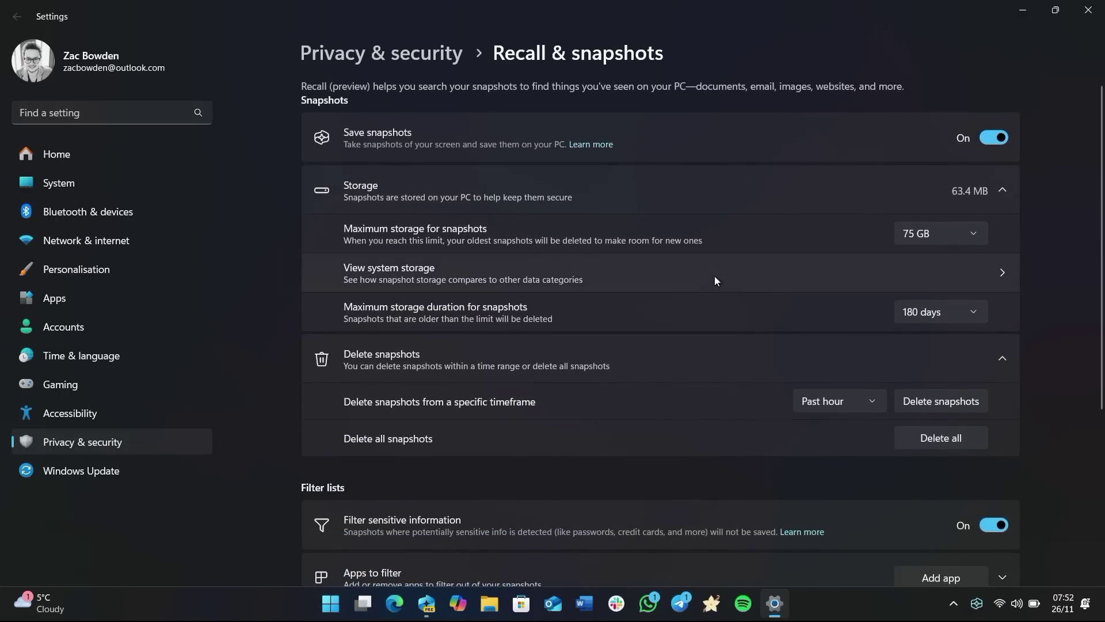